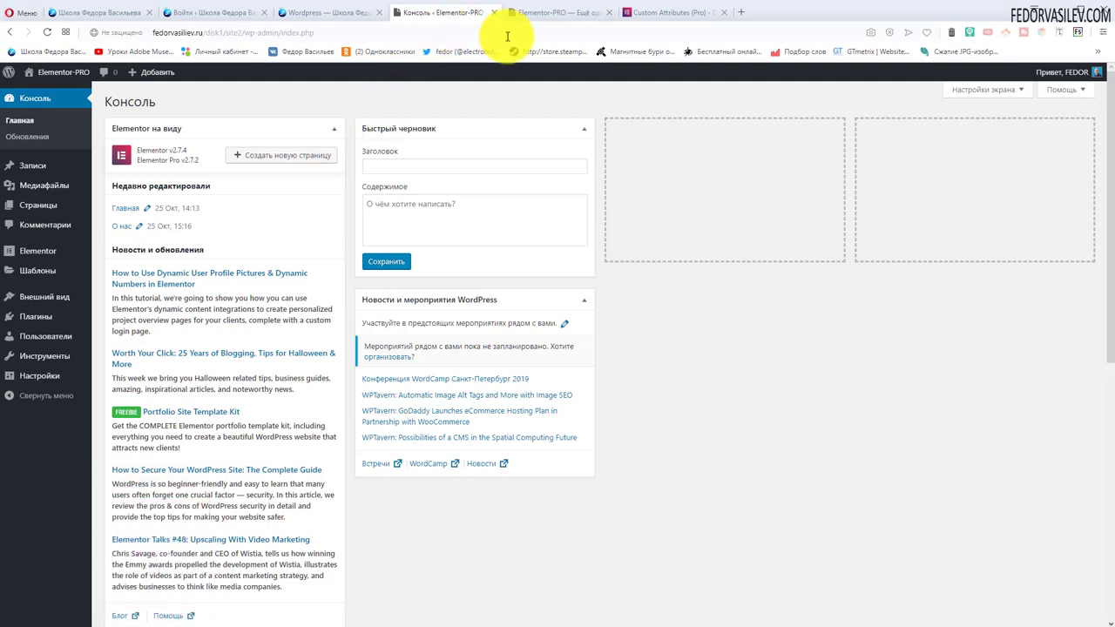
# - Create a new site template of type Футер named "подвал" from the saved templates
pyautogui.click(555, 12)
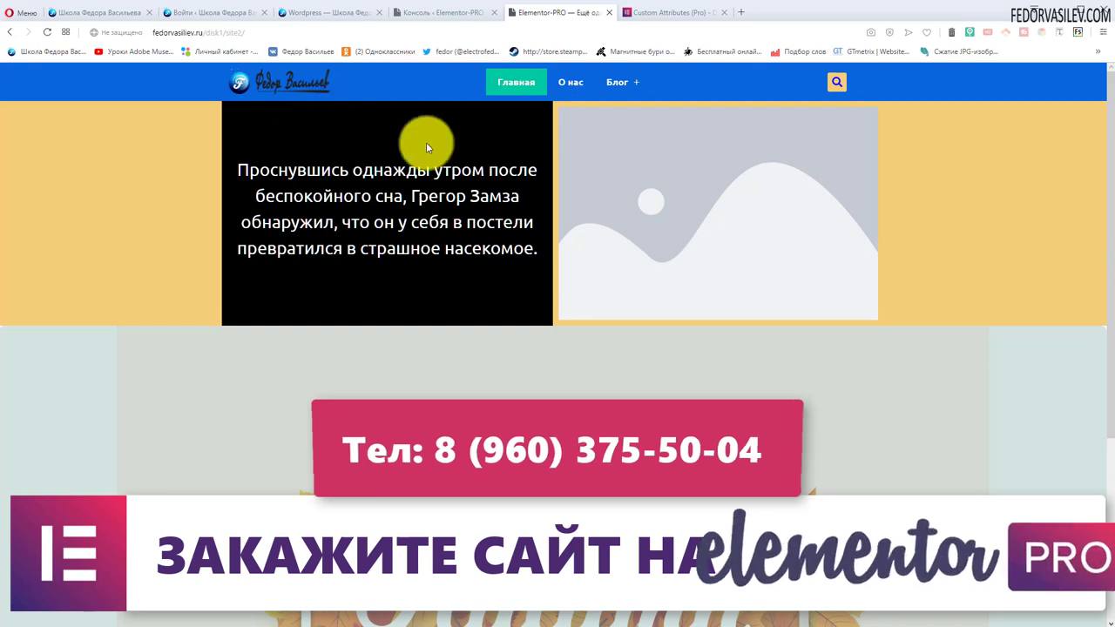
pyautogui.click(414, 12)
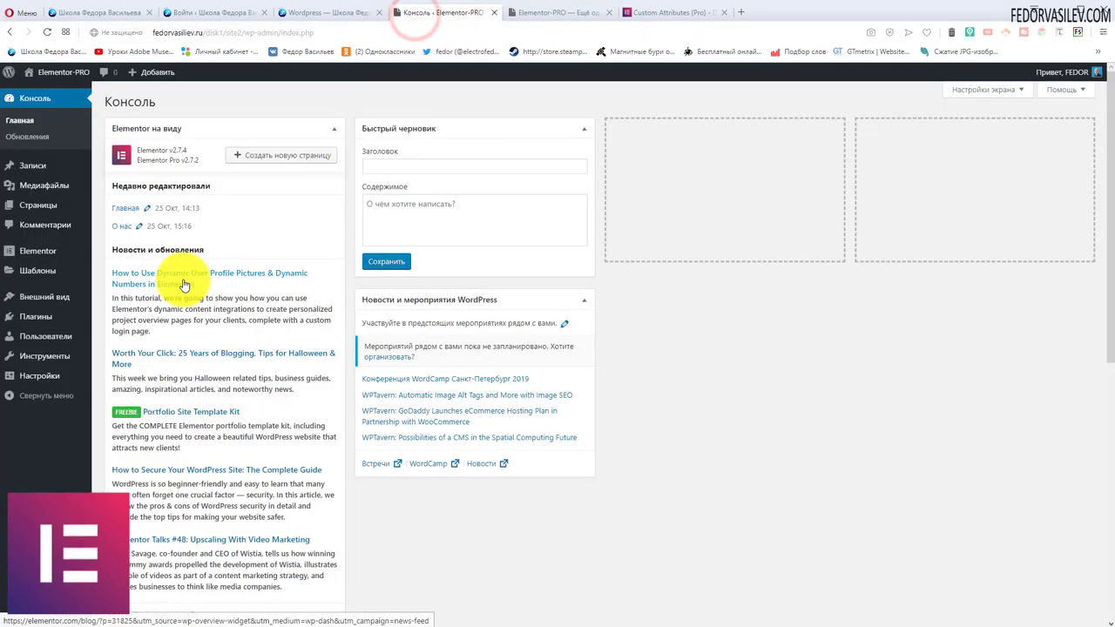
pyautogui.moveTo(43, 251)
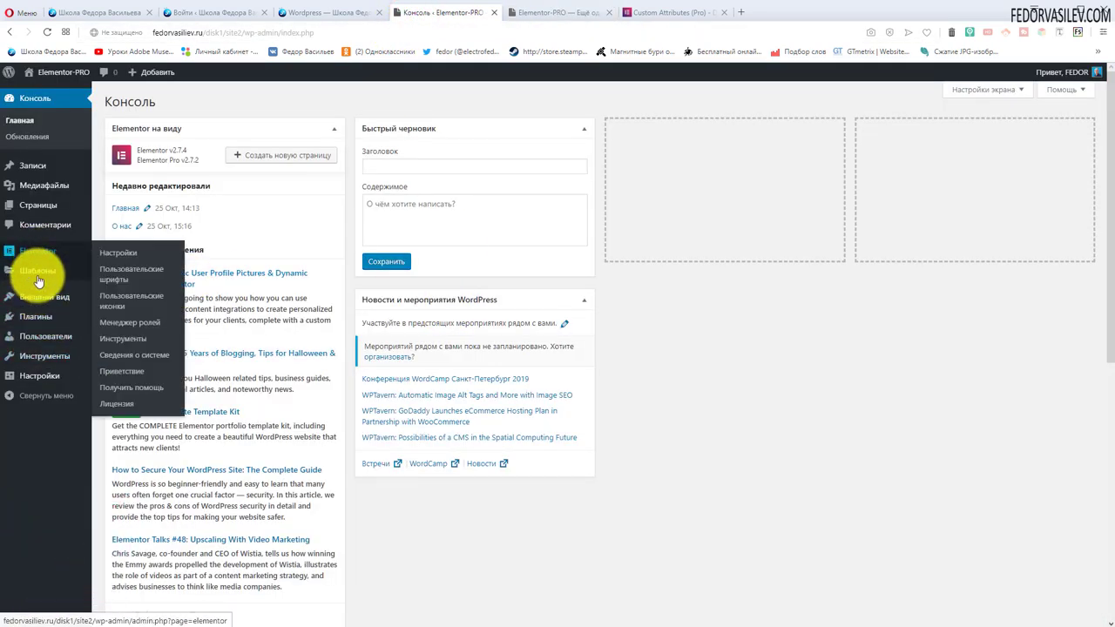
pyautogui.click(38, 274)
pyautogui.click(296, 103)
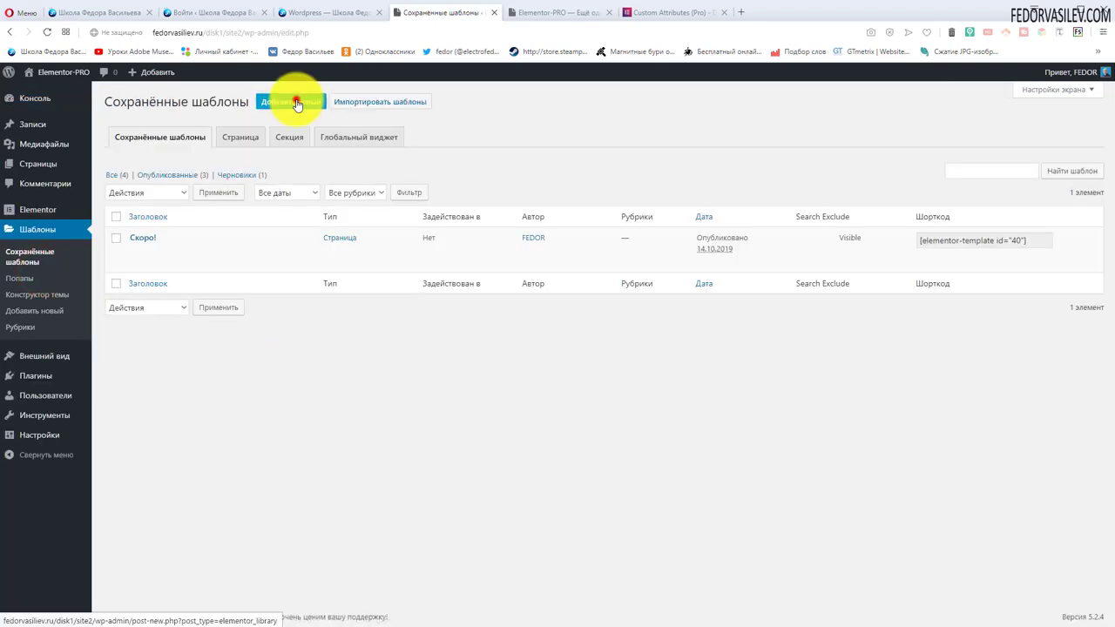
pyautogui.click(617, 334)
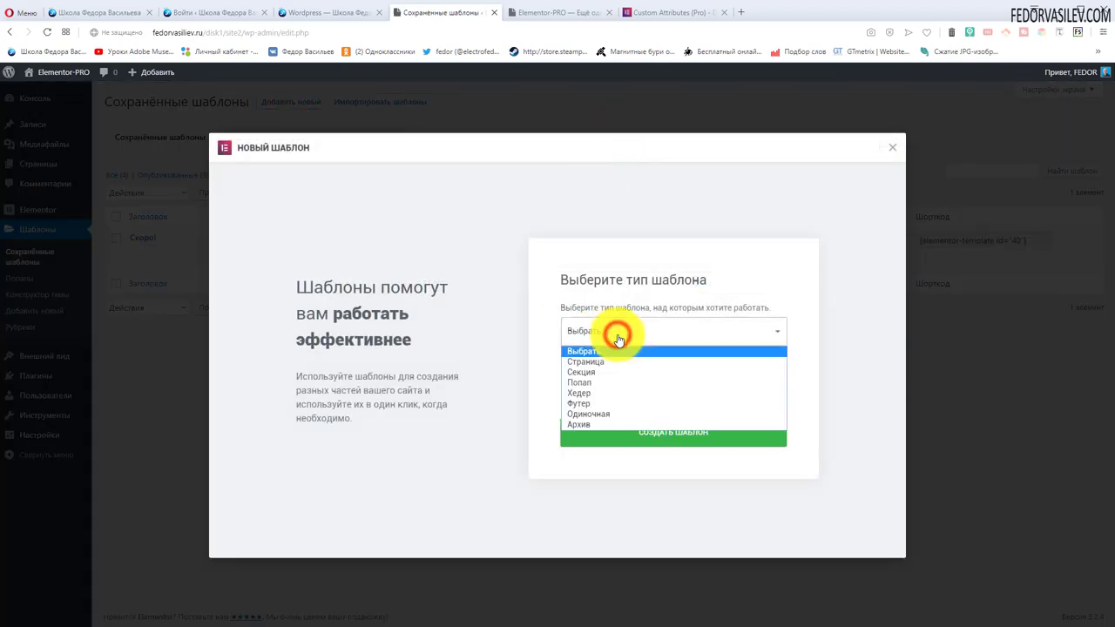
pyautogui.click(579, 405)
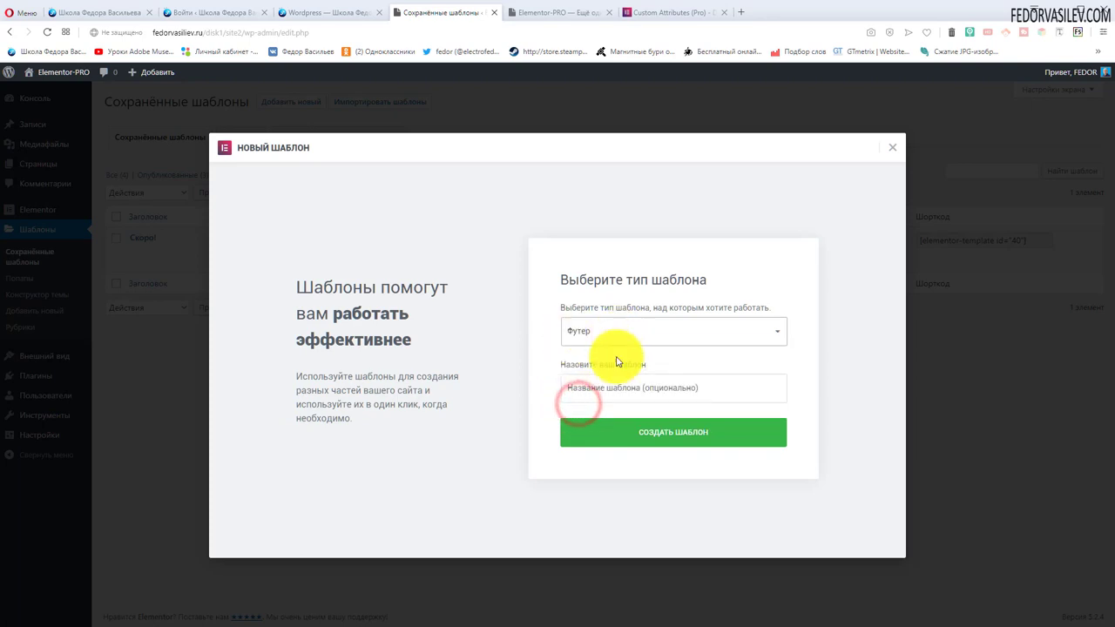
pyautogui.click(584, 391)
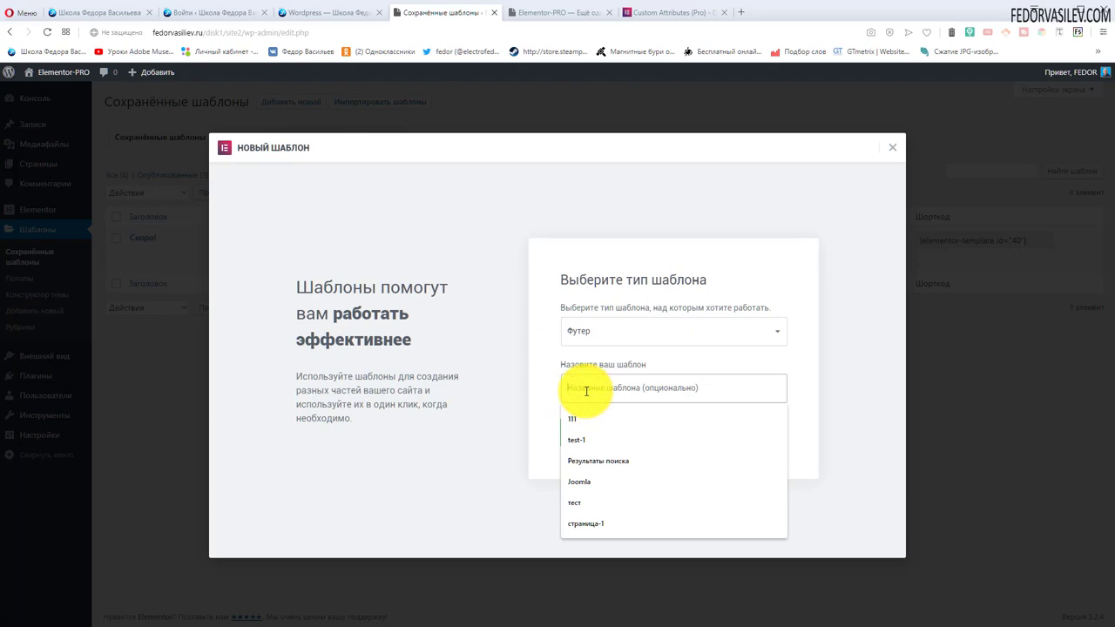
pyautogui.write('подвал')
pyautogui.click(586, 389)
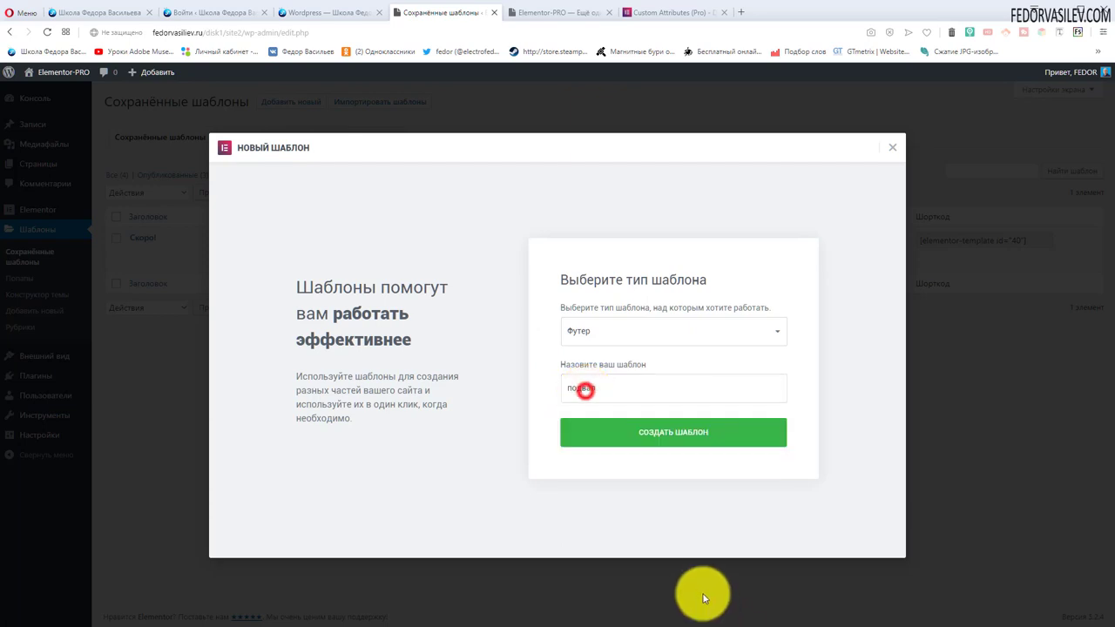
pyautogui.click(667, 436)
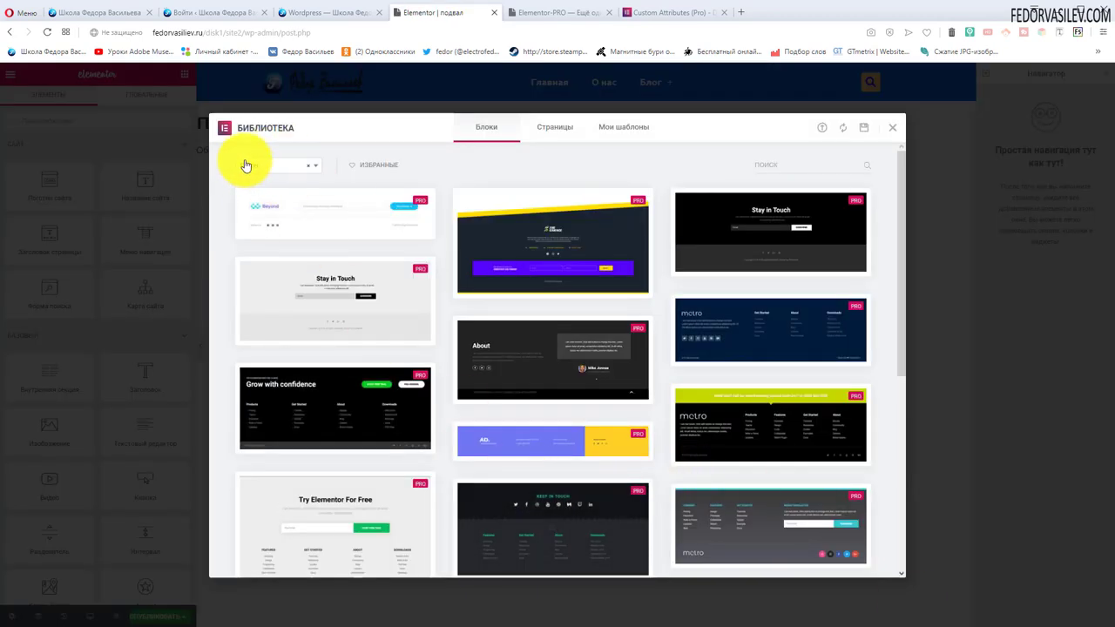
# - Browse the library's footer blocks and preview the black "Grow with confidence" block
pyautogui.scroll(-5, 531, 287)
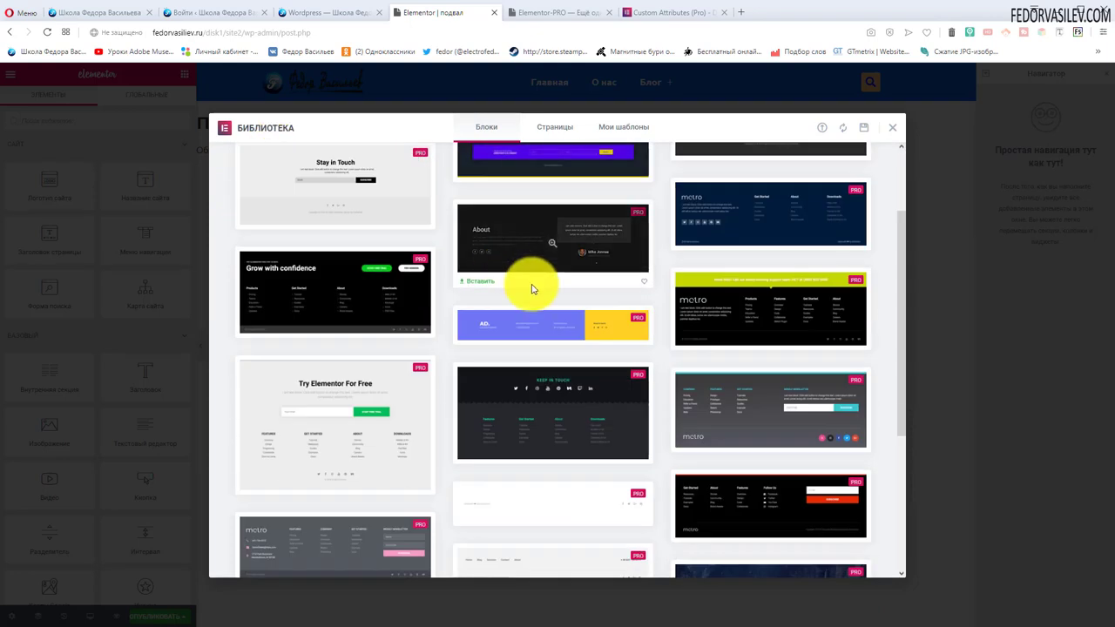
pyautogui.scroll(10, 642, 450)
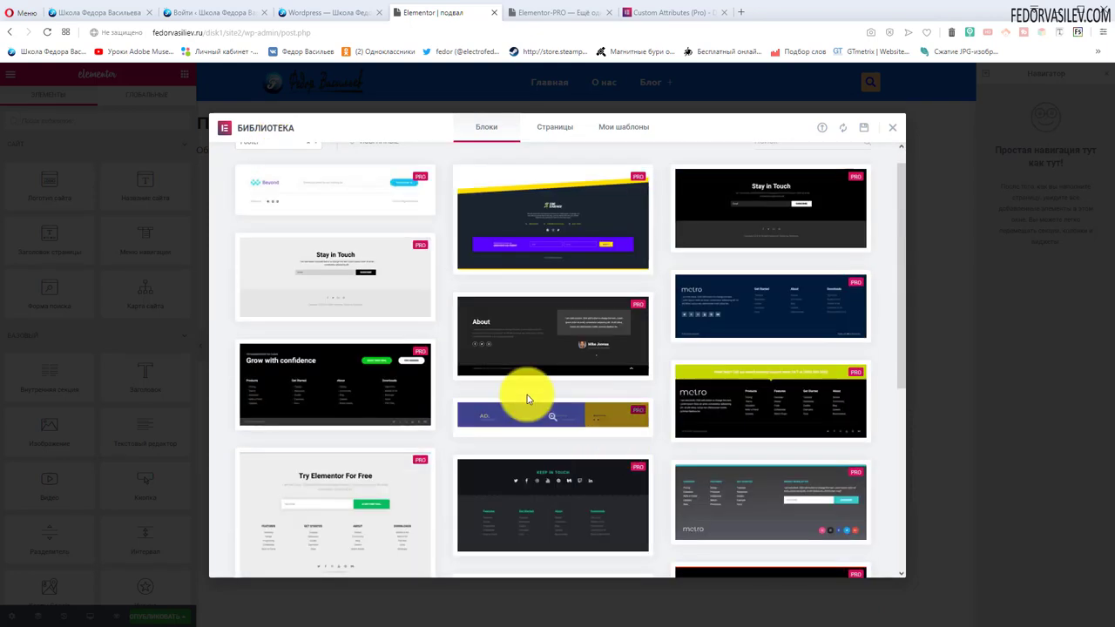
pyautogui.scroll(1, 323, 348)
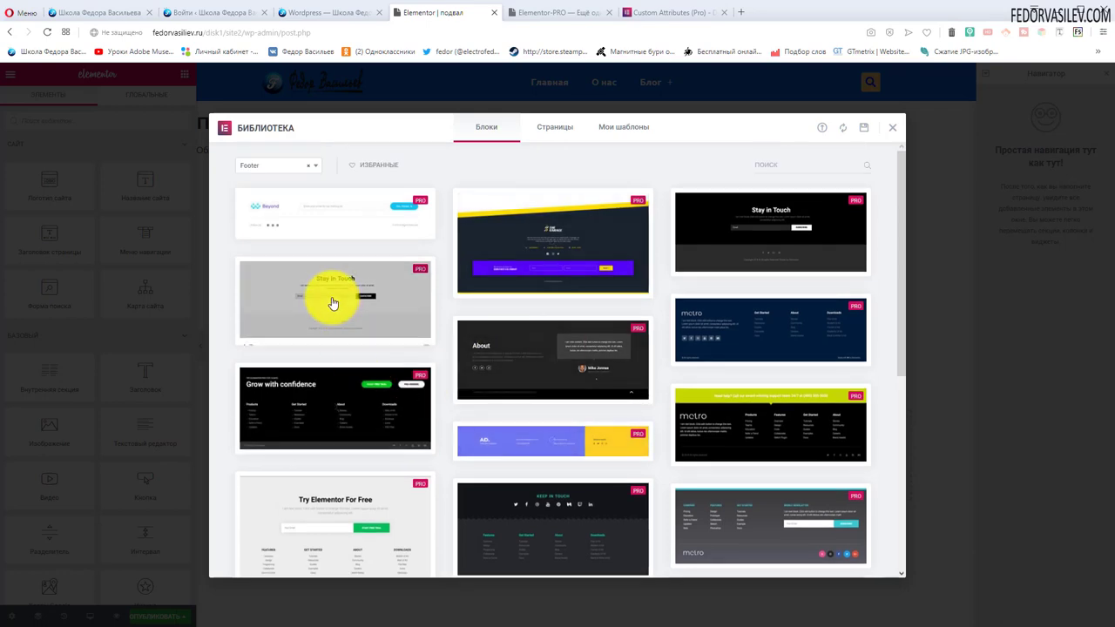
pyautogui.click(331, 412)
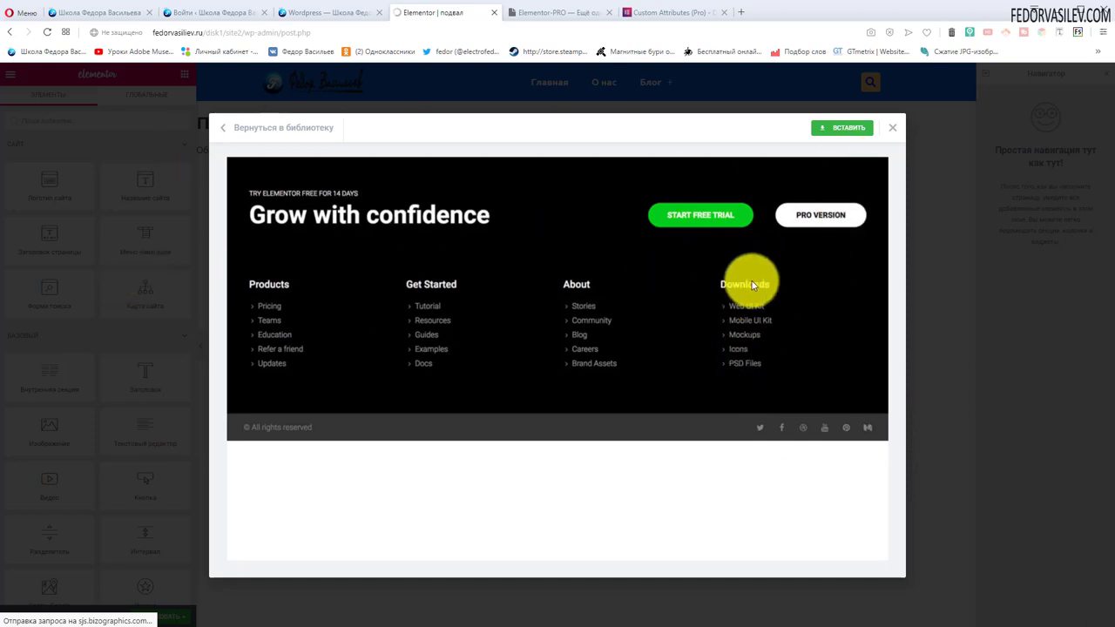
pyautogui.click(223, 128)
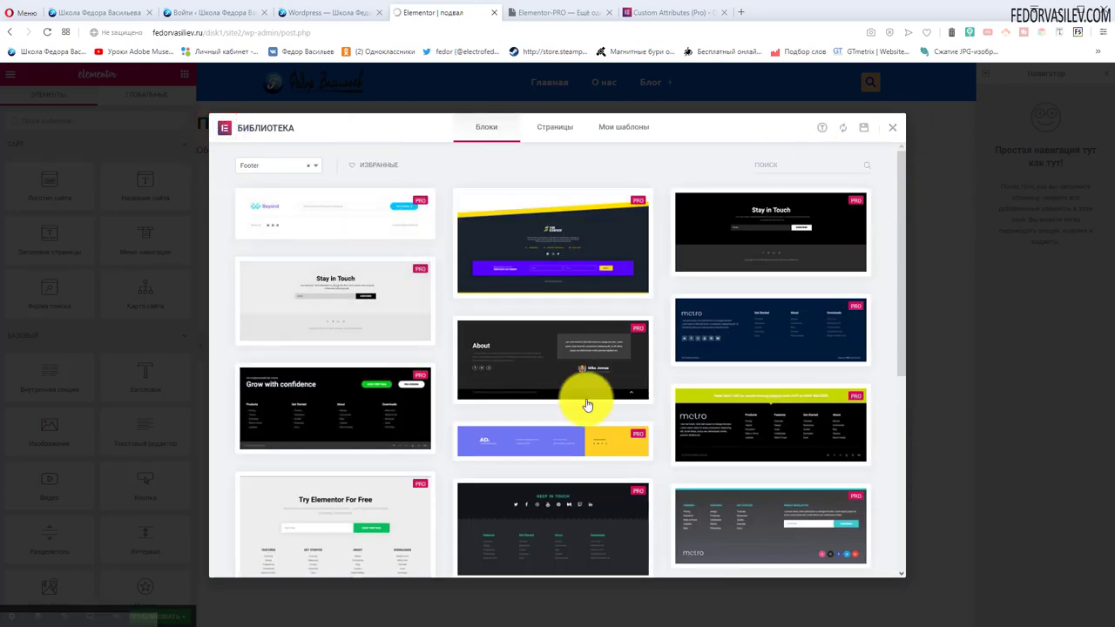
# - Insert the purple-and-yellow "AD." footer block from the library into the template
pyautogui.moveTo(771, 243)
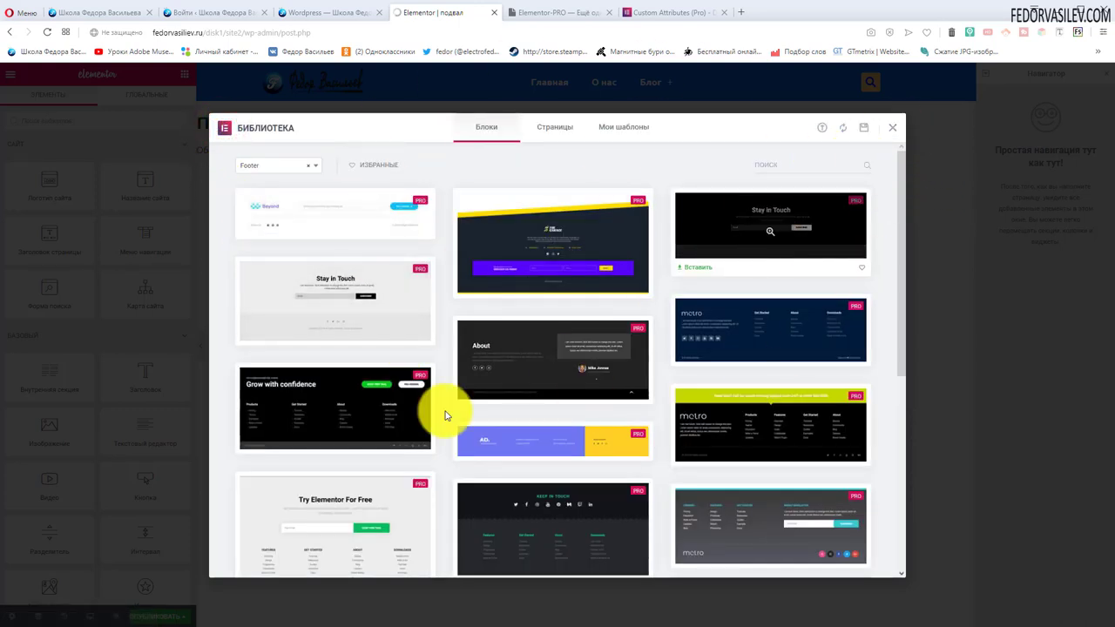
pyautogui.scroll(-2, 335, 328)
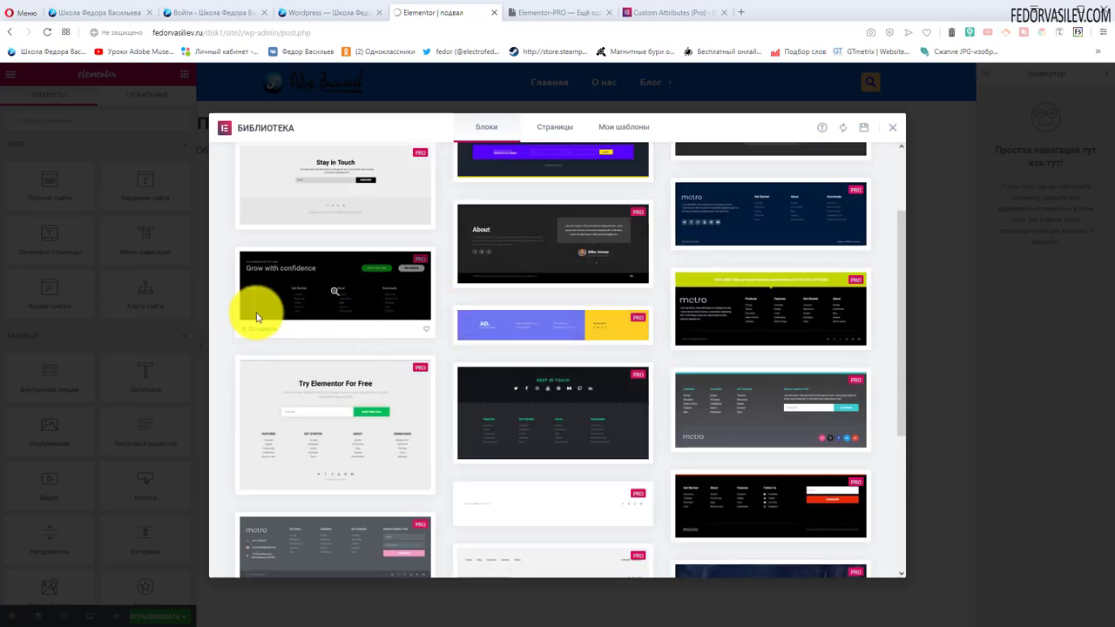
pyautogui.scroll(-3, 787, 271)
pyautogui.moveTo(790, 273)
pyautogui.scroll(5, 667, 403)
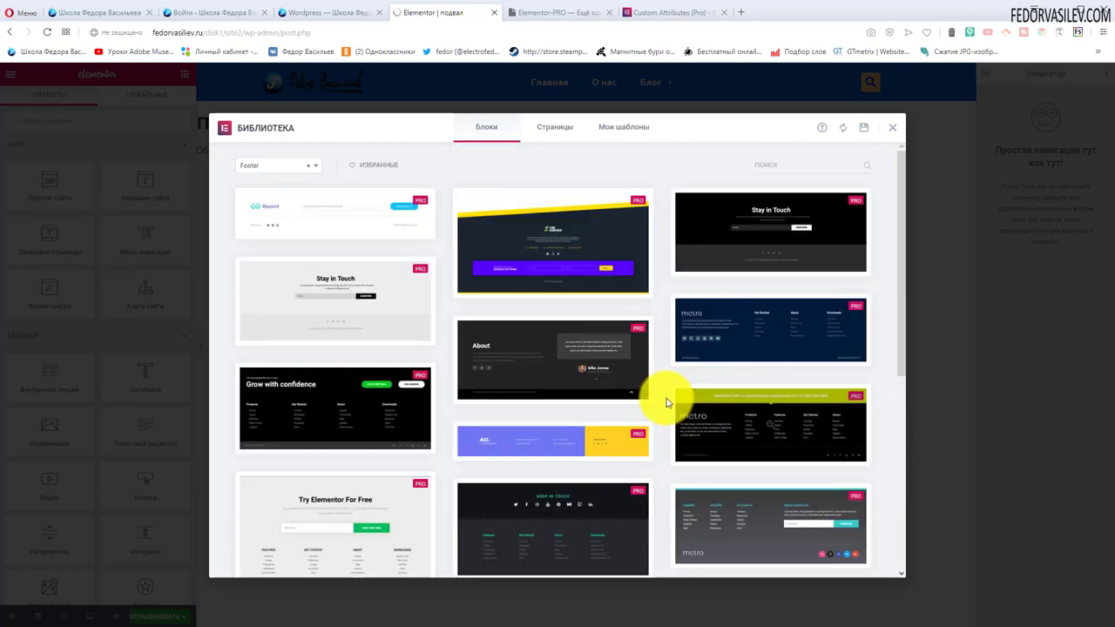
pyautogui.moveTo(503, 373)
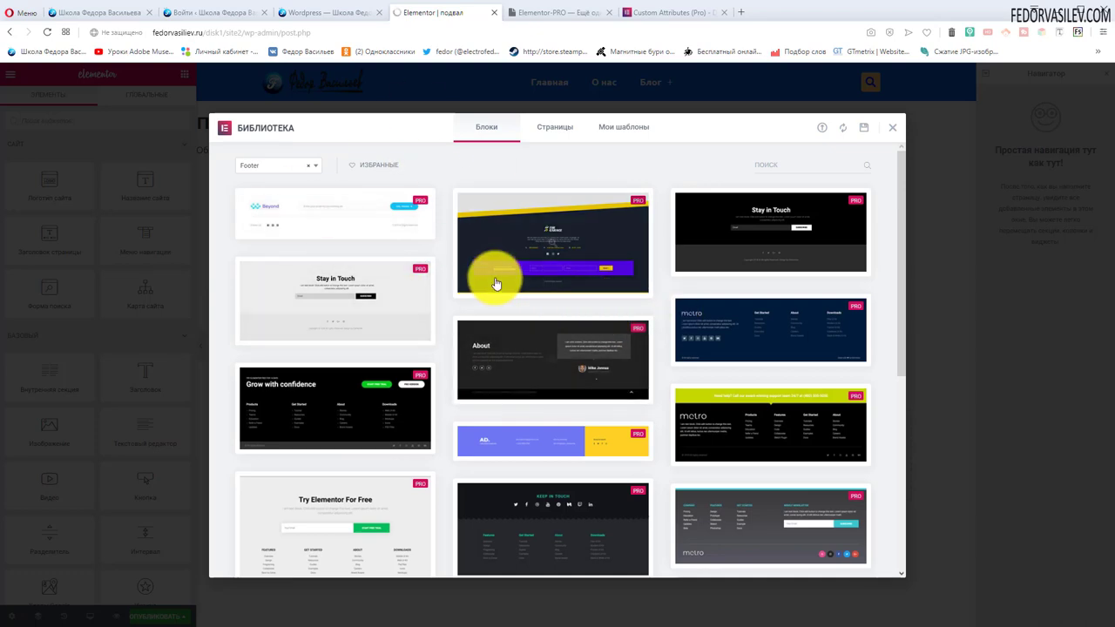
pyautogui.scroll(-2, 548, 344)
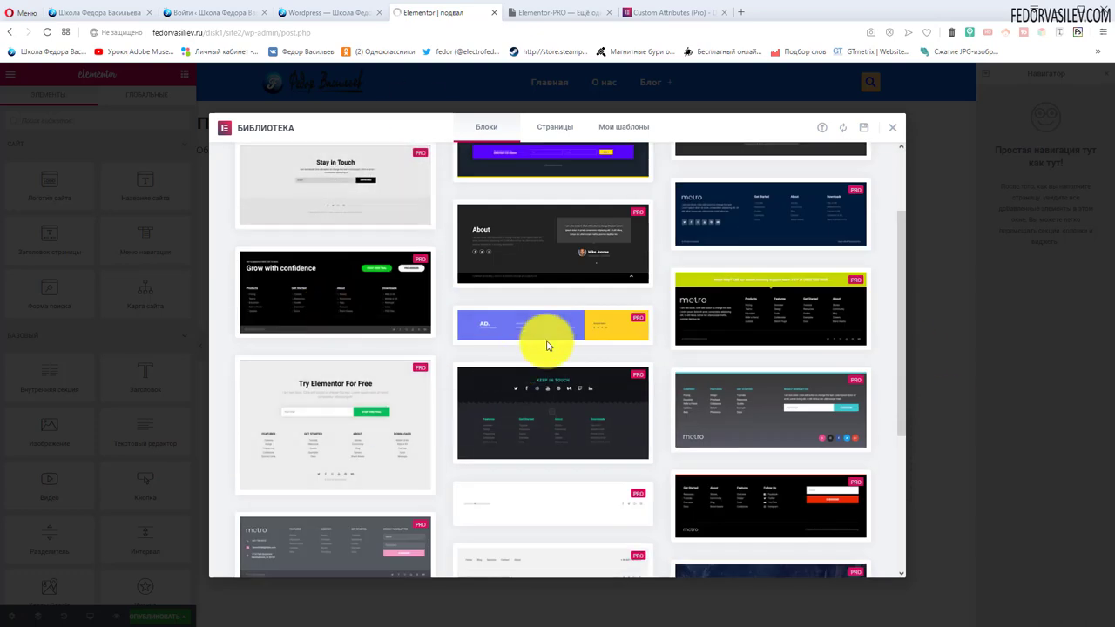
pyautogui.click(480, 340)
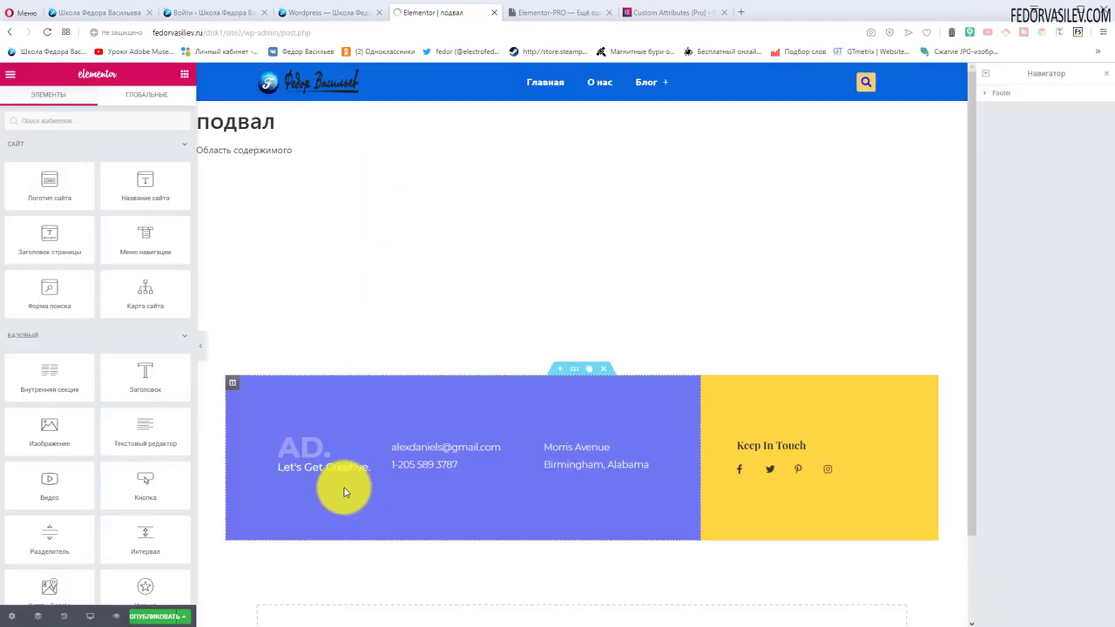
# - Remove the footer section's border by setting its border type to Нет
pyautogui.scroll(-1, 701, 444)
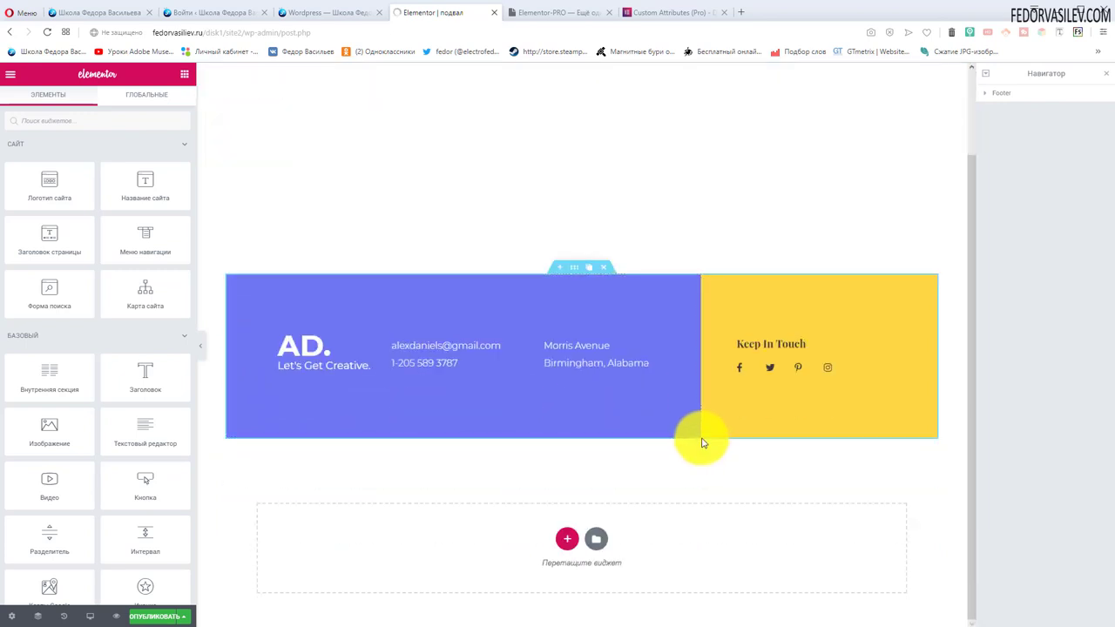
pyautogui.scroll(1, 662, 370)
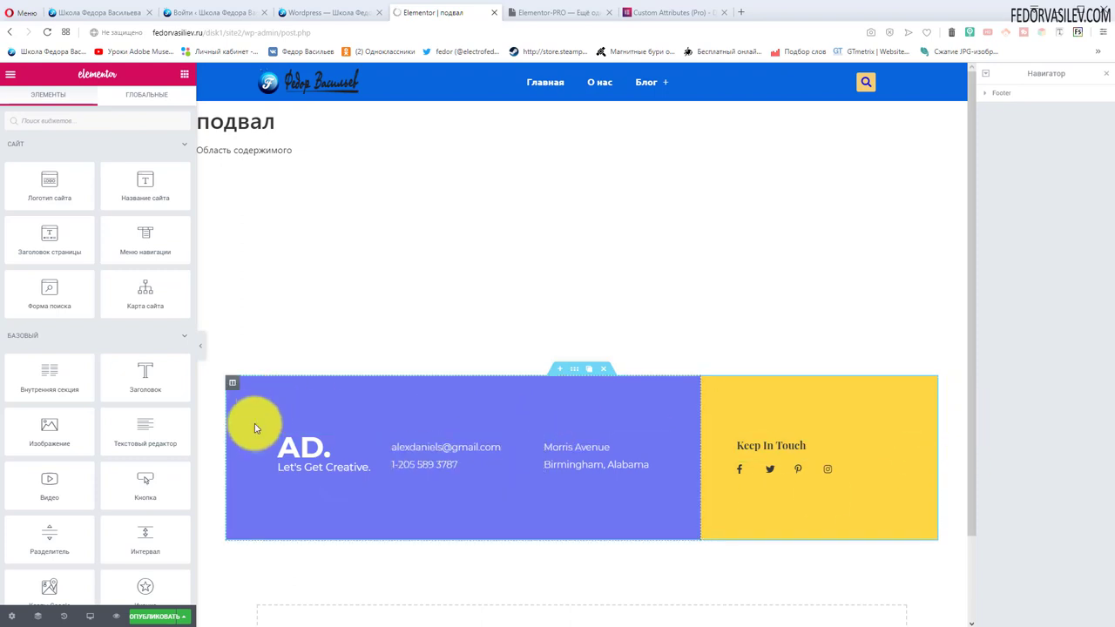
pyautogui.click(572, 373)
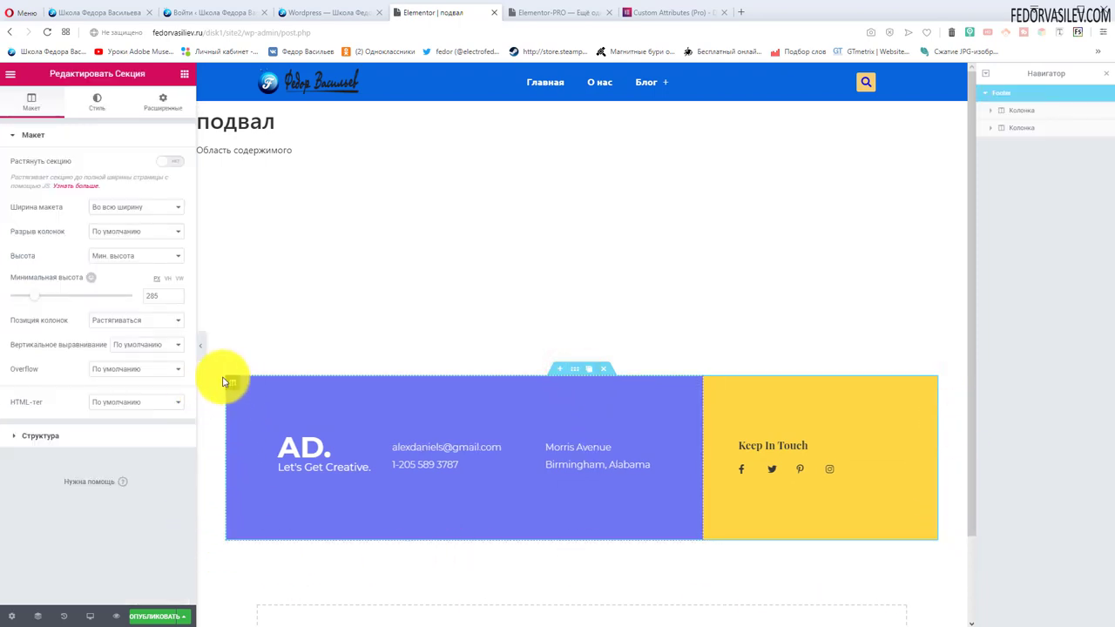
pyautogui.click(87, 106)
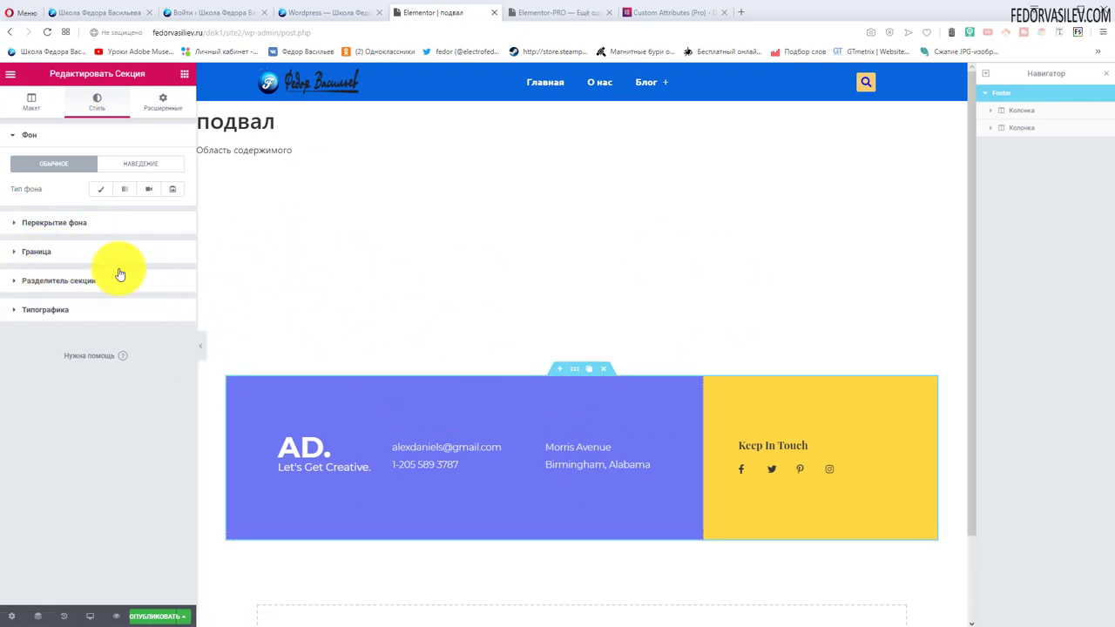
pyautogui.click(35, 252)
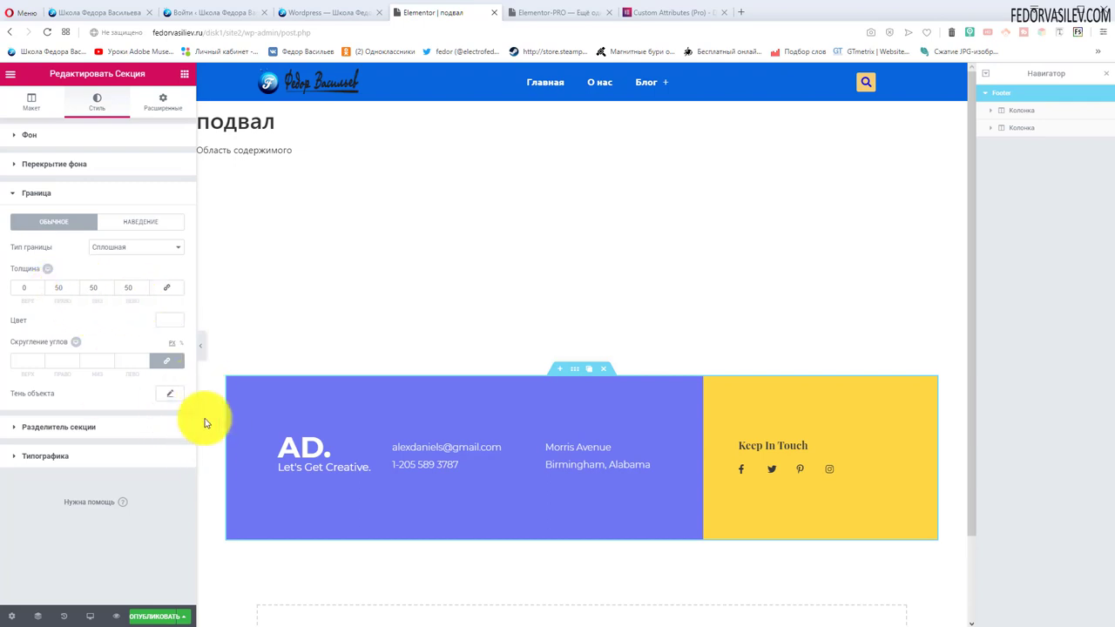
pyautogui.click(137, 247)
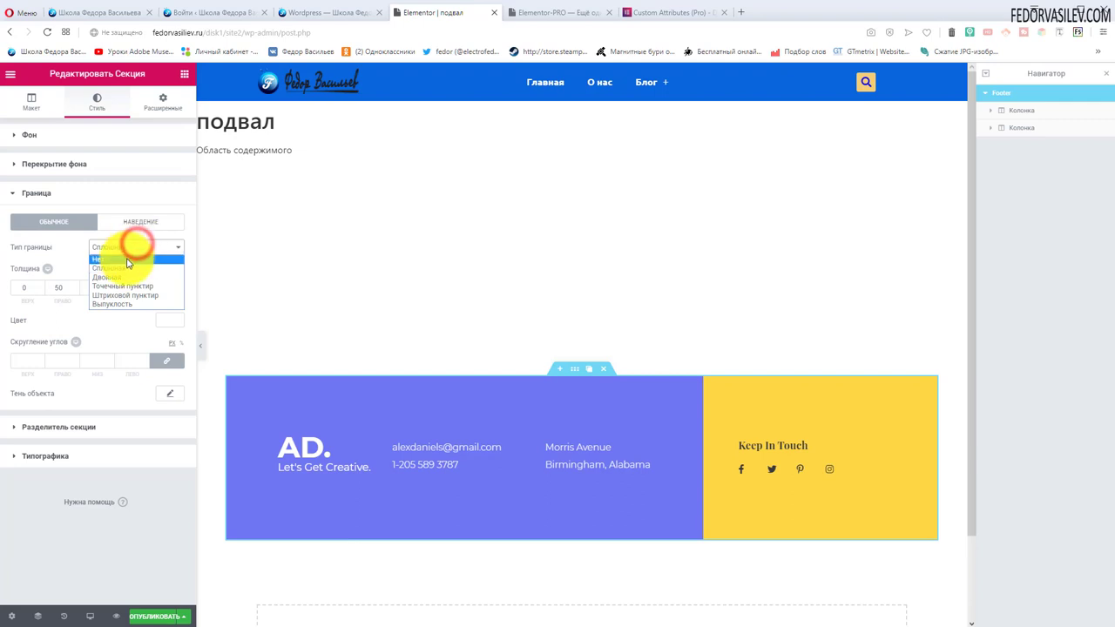
pyautogui.click(127, 259)
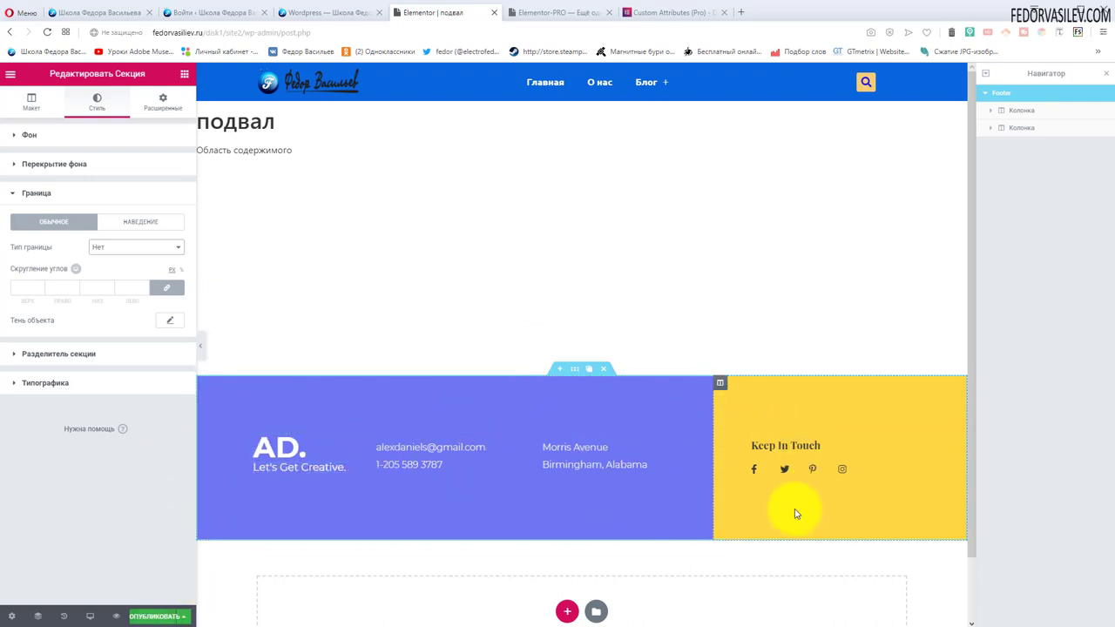
# - Inspect the "Keep in touch" heading's text, and try the vertical layout on the social icon list before restoring the inline one
pyautogui.click(963, 450)
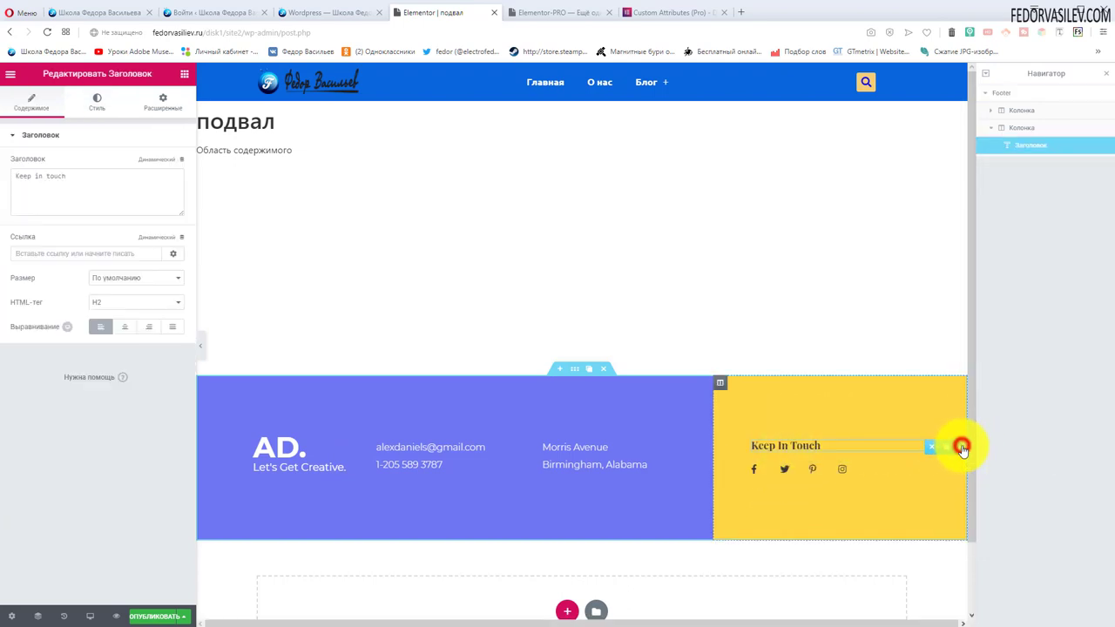
pyautogui.tripleClick(103, 186)
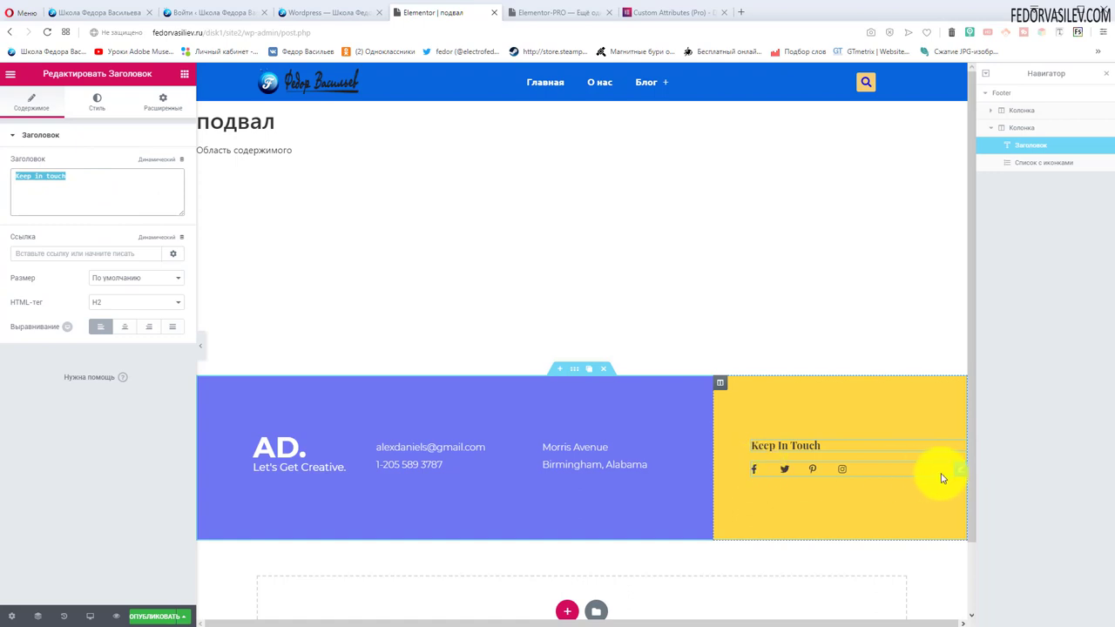
pyautogui.click(960, 474)
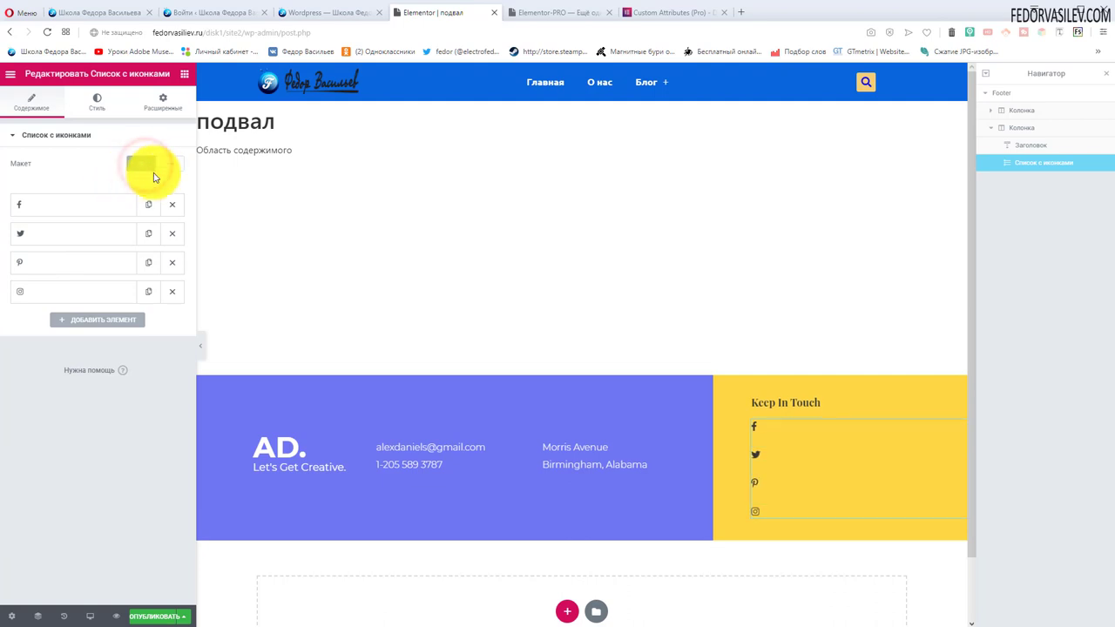
pyautogui.click(170, 164)
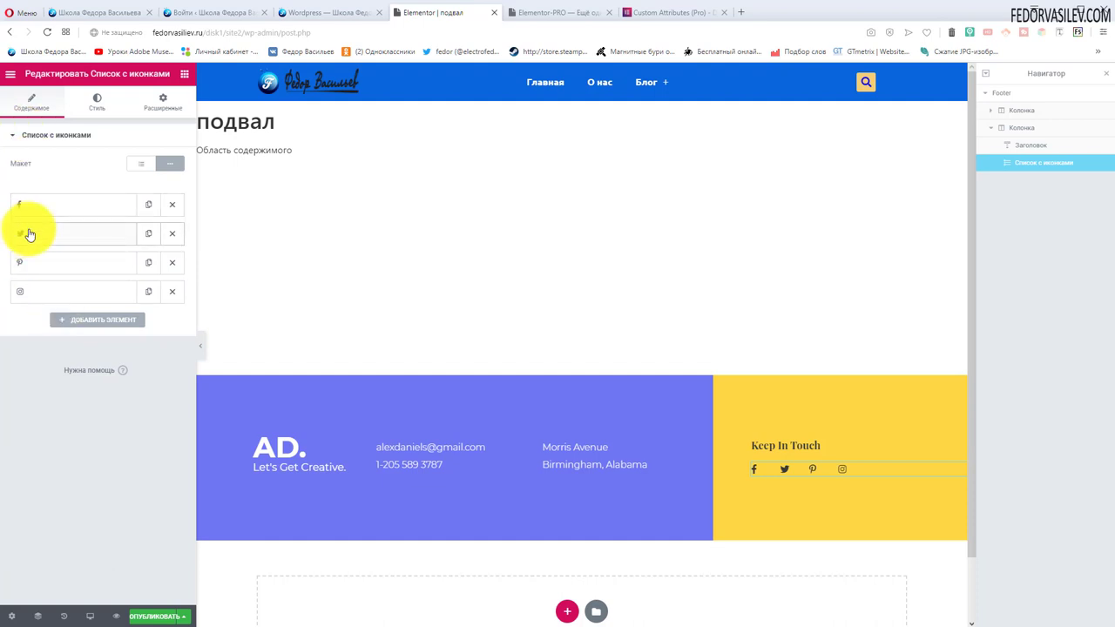
# - Inspect the Instagram item's icon choices and set its link to open in a new window
pyautogui.click(92, 299)
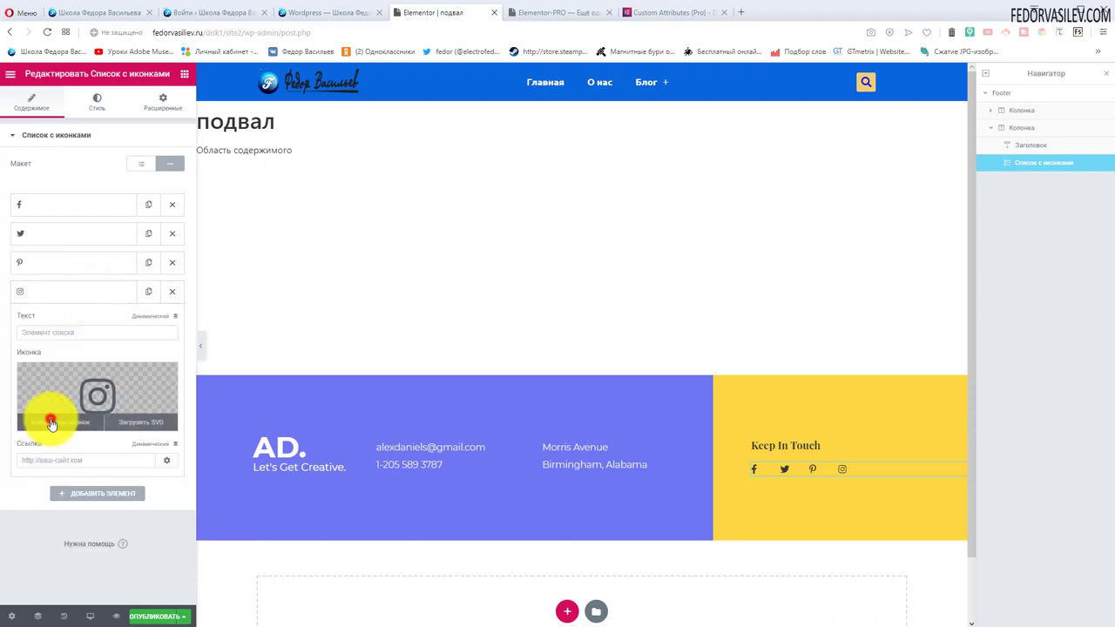
pyautogui.click(52, 424)
pyautogui.click(890, 132)
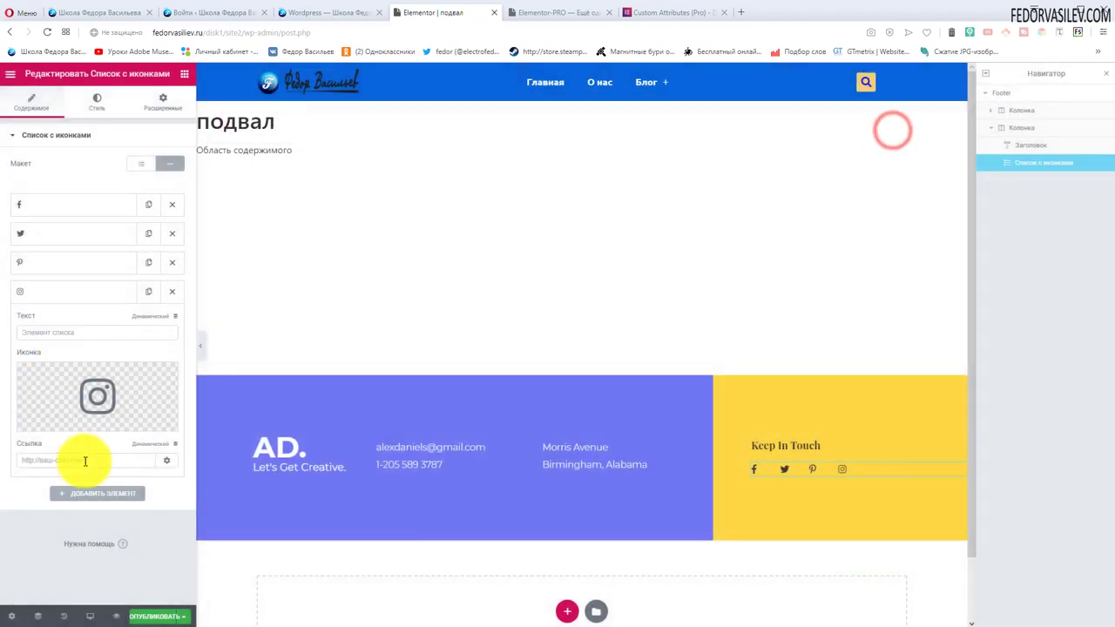
pyautogui.click(86, 460)
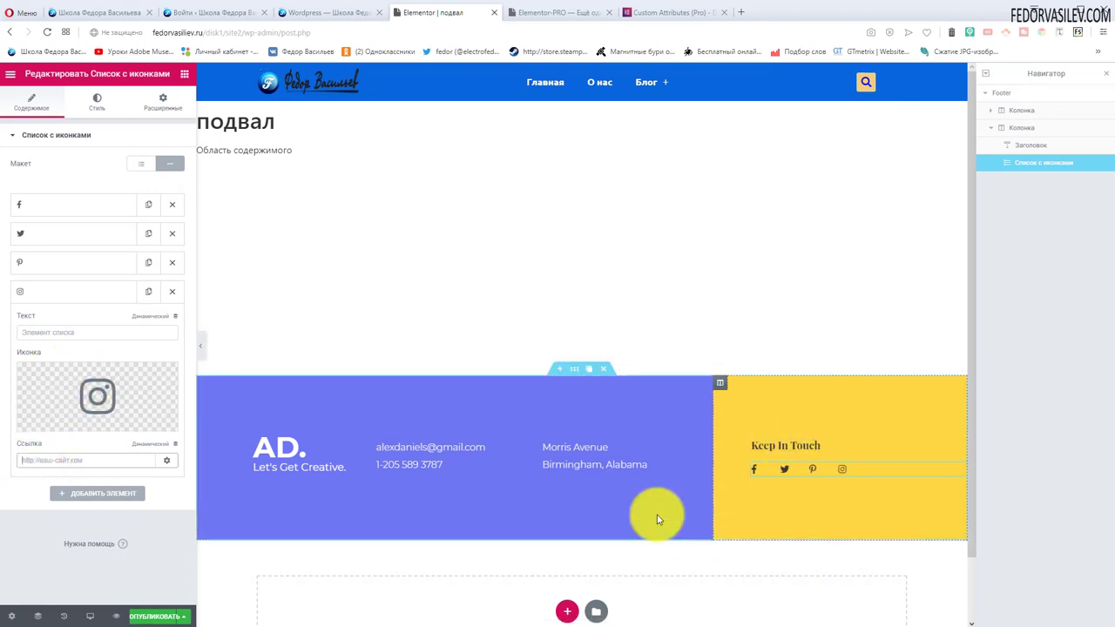
pyautogui.click(167, 460)
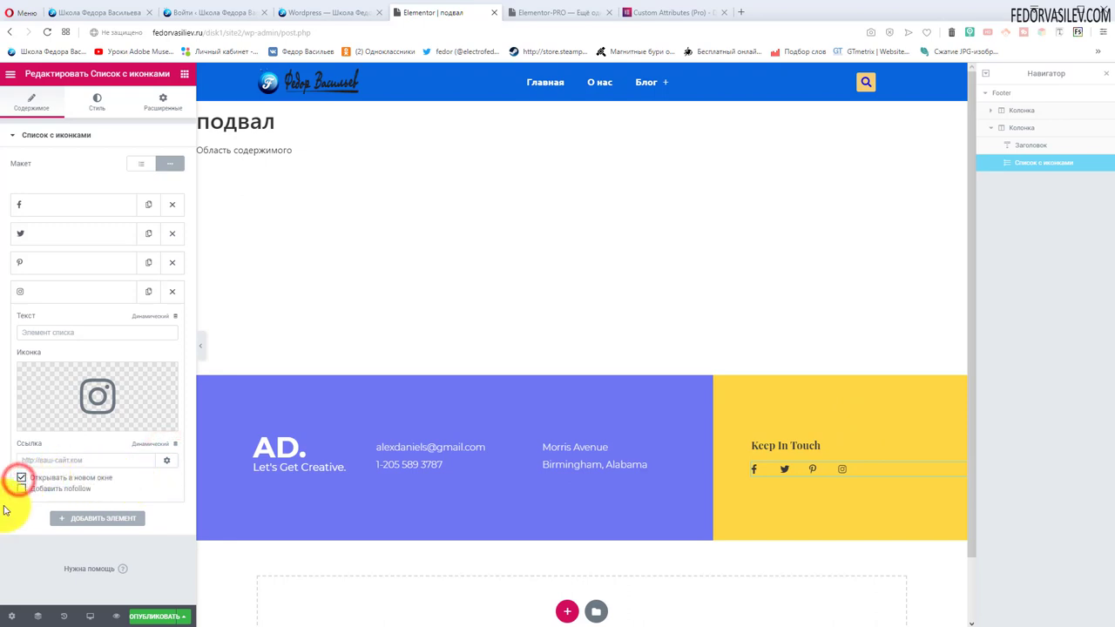
# - Add nofollow to the Instagram item's link, and try adding a fifth item to the icon list before deleting it
pyautogui.click(22, 489)
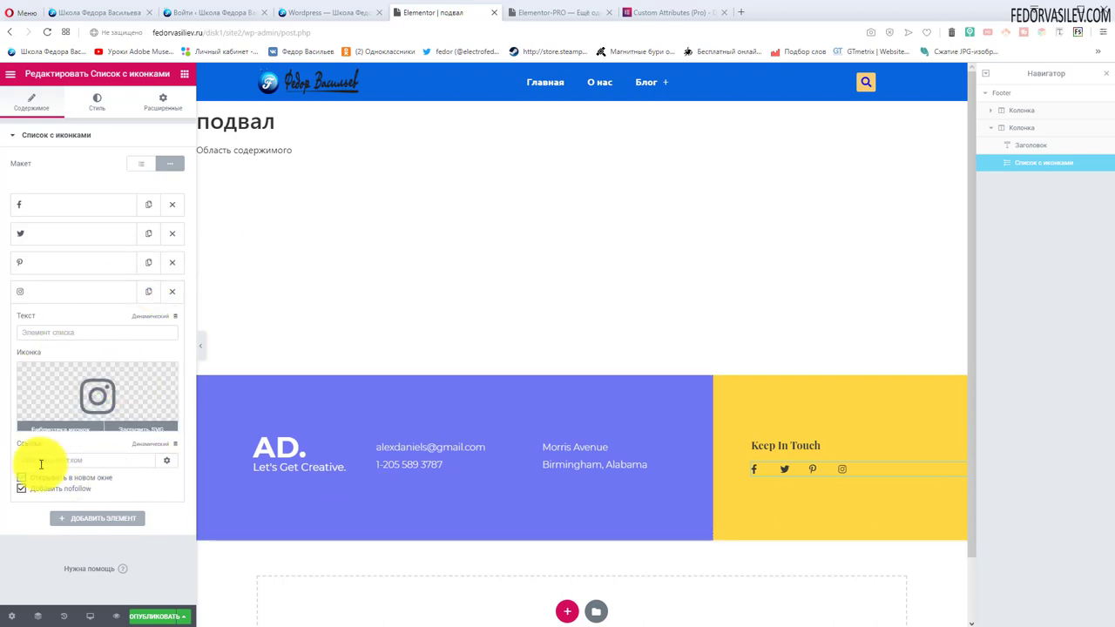
pyautogui.click(67, 296)
pyautogui.click(86, 322)
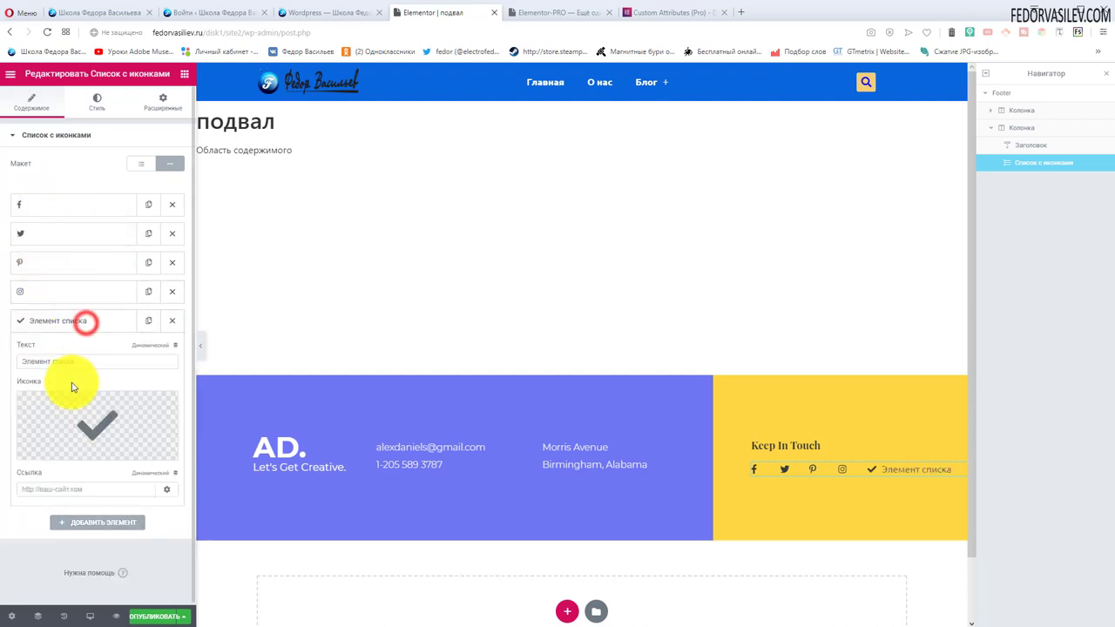
pyautogui.click(171, 320)
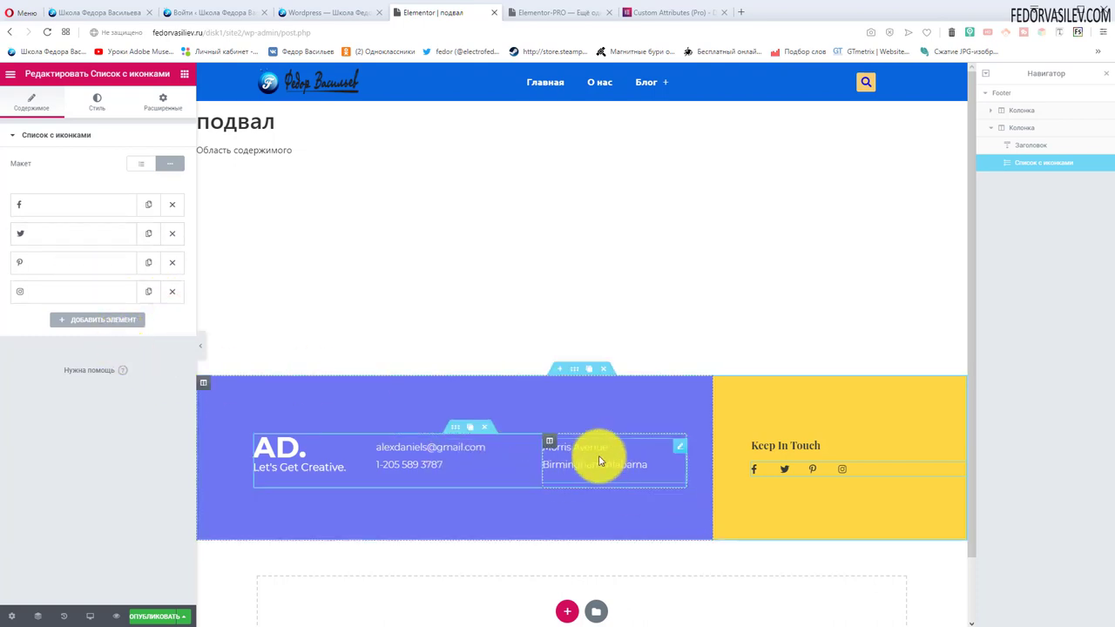
# - Inspect the contents of the footer's address text block and the "AD." heading
pyautogui.click(678, 453)
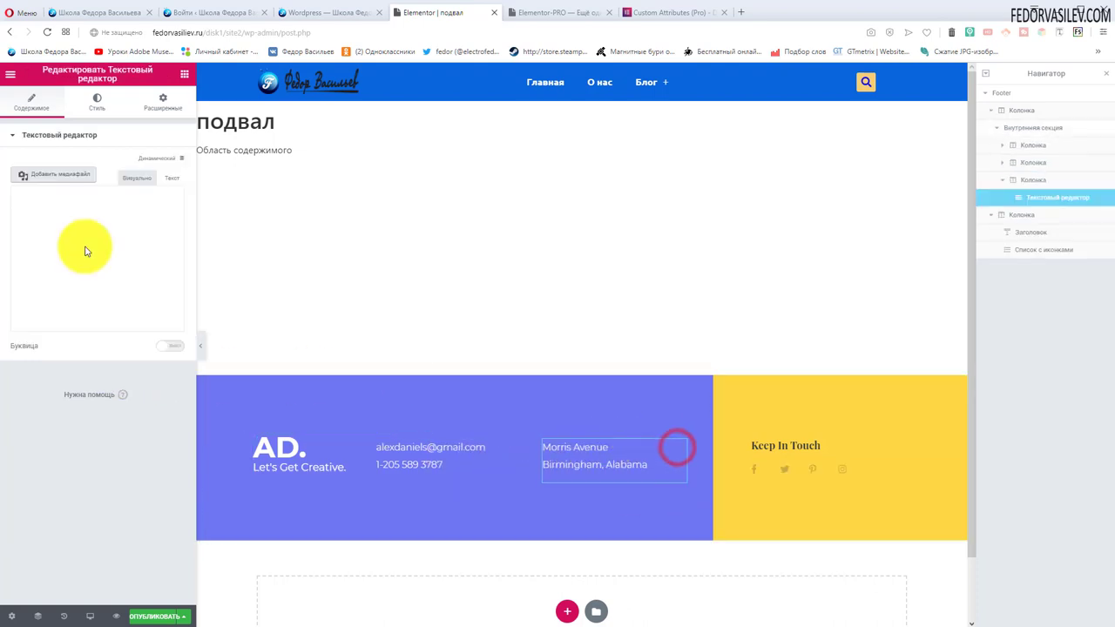
pyautogui.moveTo(125, 300); pyautogui.dragTo(12, 277)
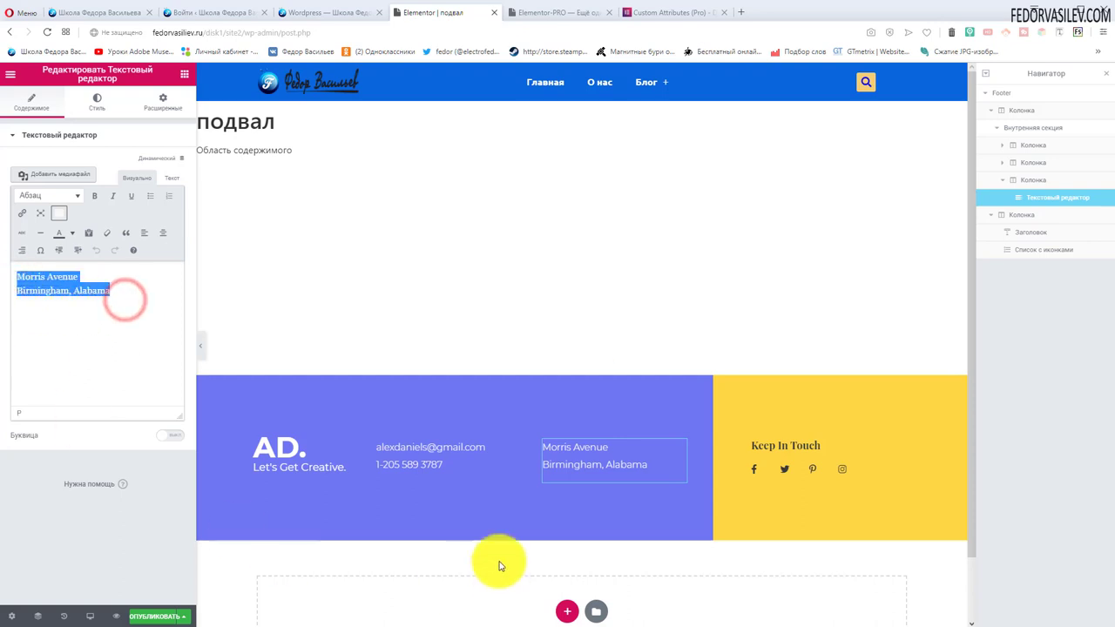
pyautogui.click(358, 442)
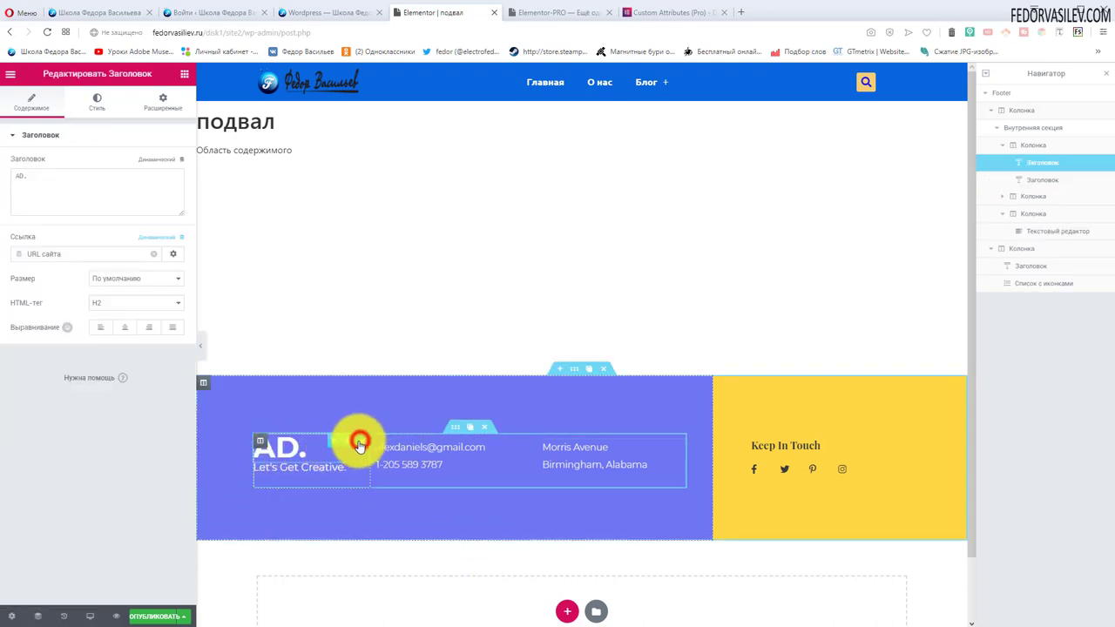
pyautogui.click(386, 381)
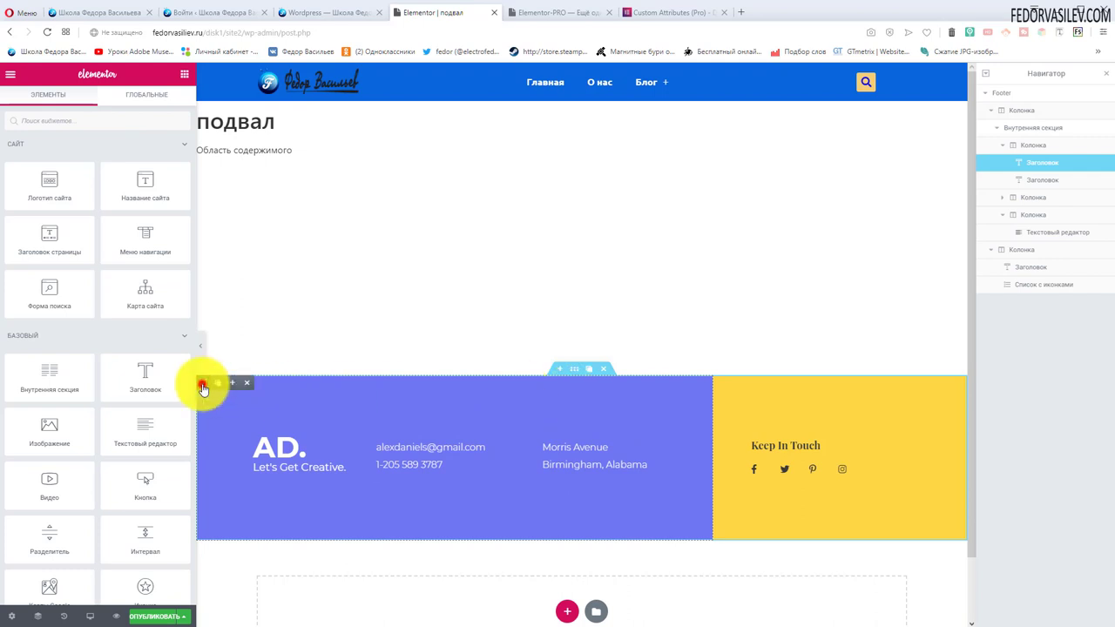
# - Change the purple column's background to the copied blue colour code and raise the colour's saturation to the maximum
pyautogui.click(202, 389)
pyautogui.click(96, 100)
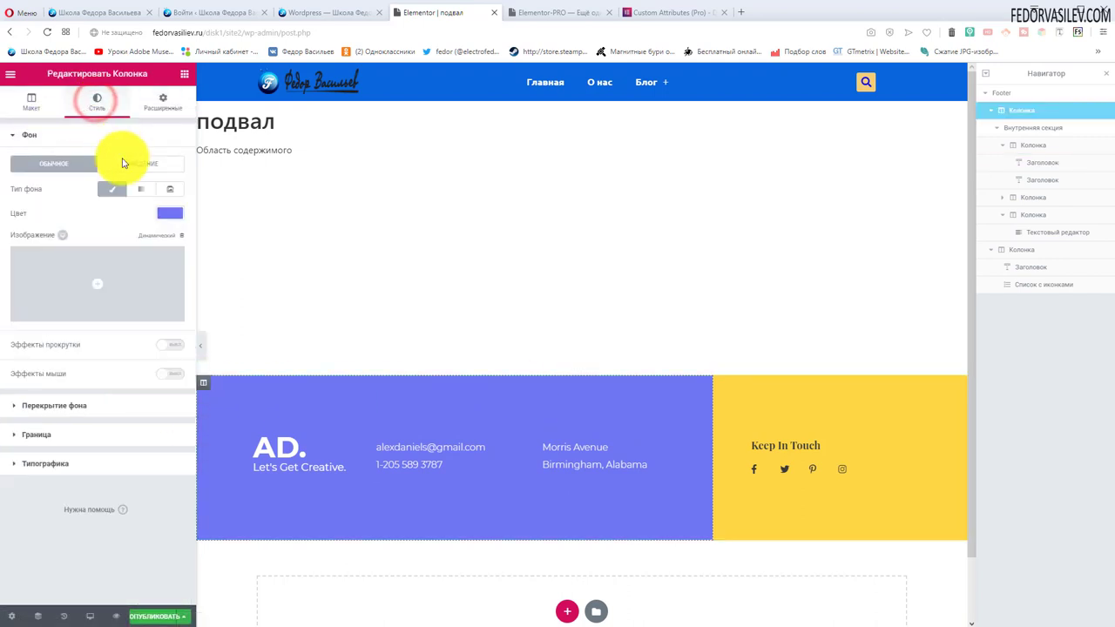
pyautogui.click(170, 212)
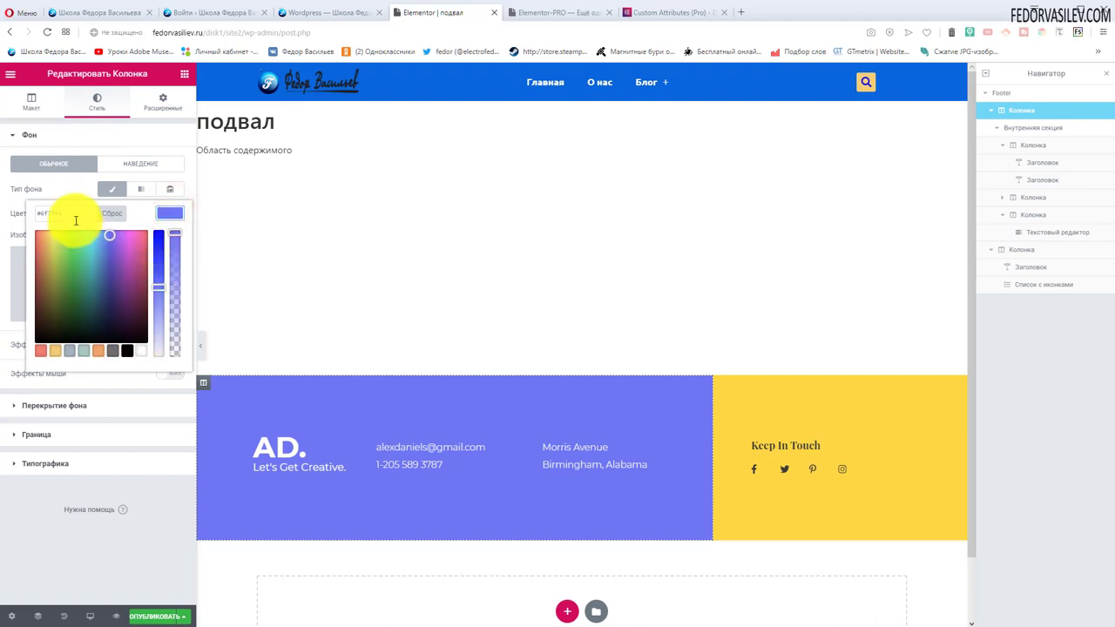
pyautogui.moveTo(74, 217); pyautogui.dragTo(28, 225)
pyautogui.rightClick(45, 213)
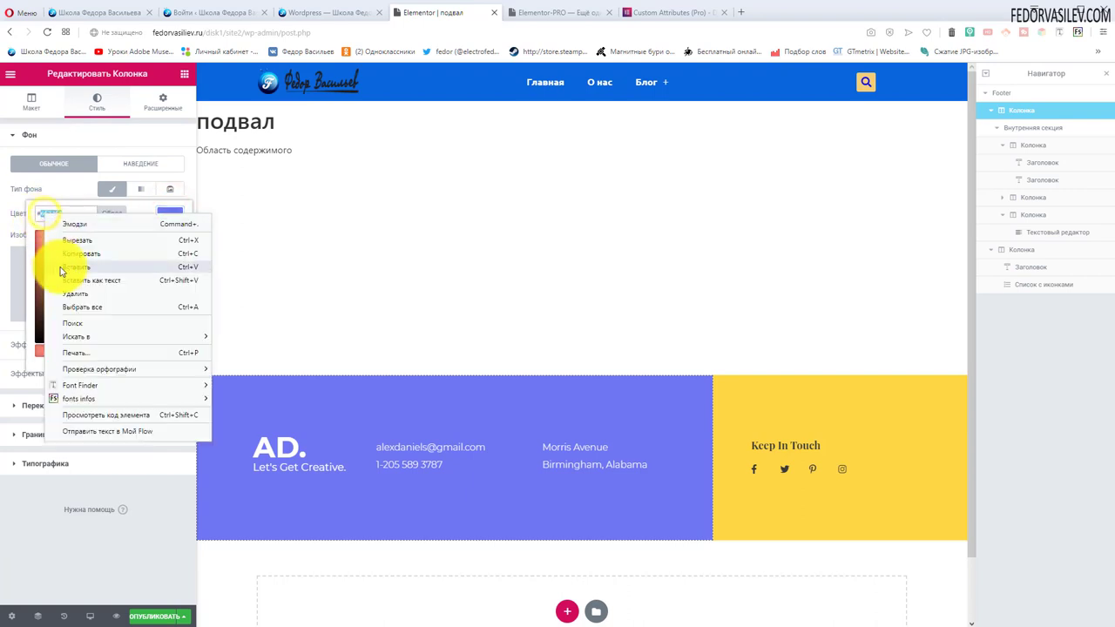
pyautogui.click(61, 268)
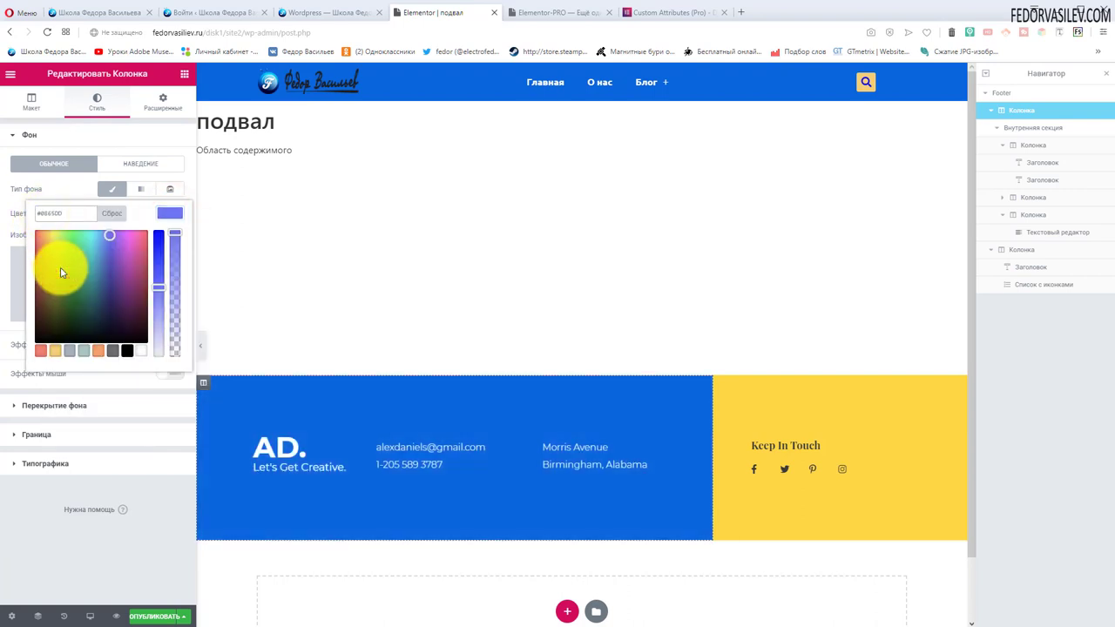
pyautogui.moveTo(156, 274); pyautogui.dragTo(156, 230)
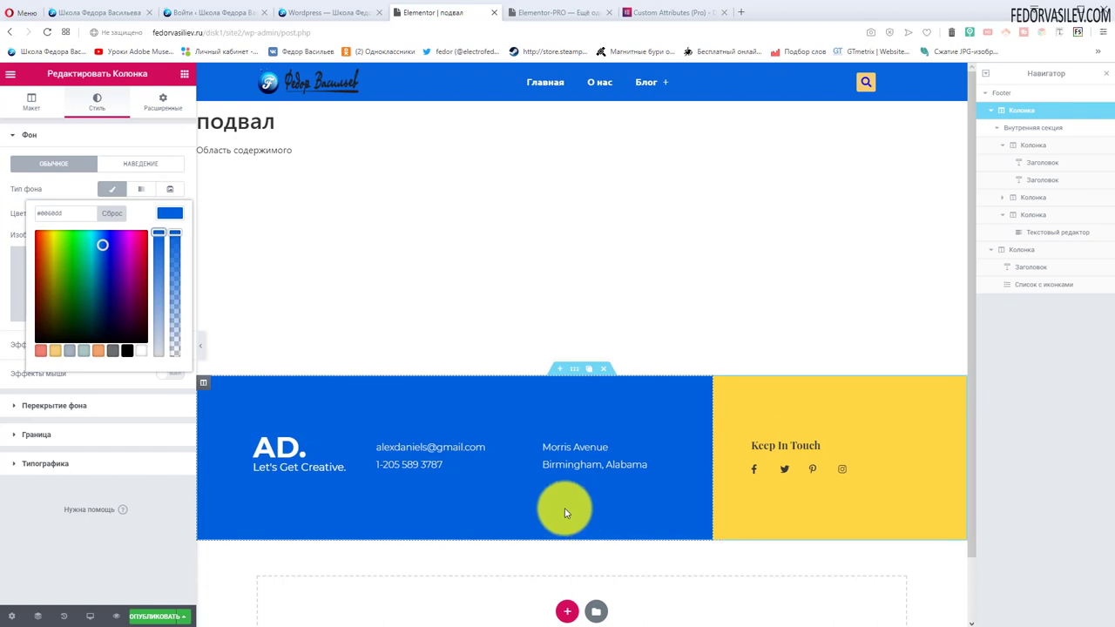
# - Preview the footer in the tablet and phone responsive modes, examine its stacked layout, and return to the desktop view
pyautogui.click(89, 616)
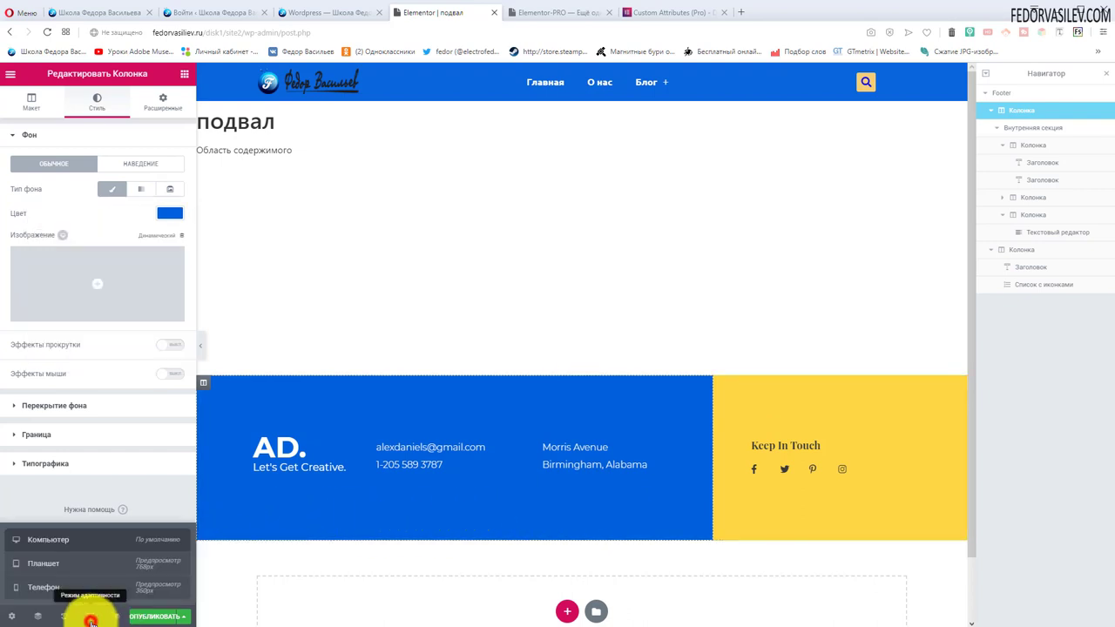
pyautogui.click(51, 566)
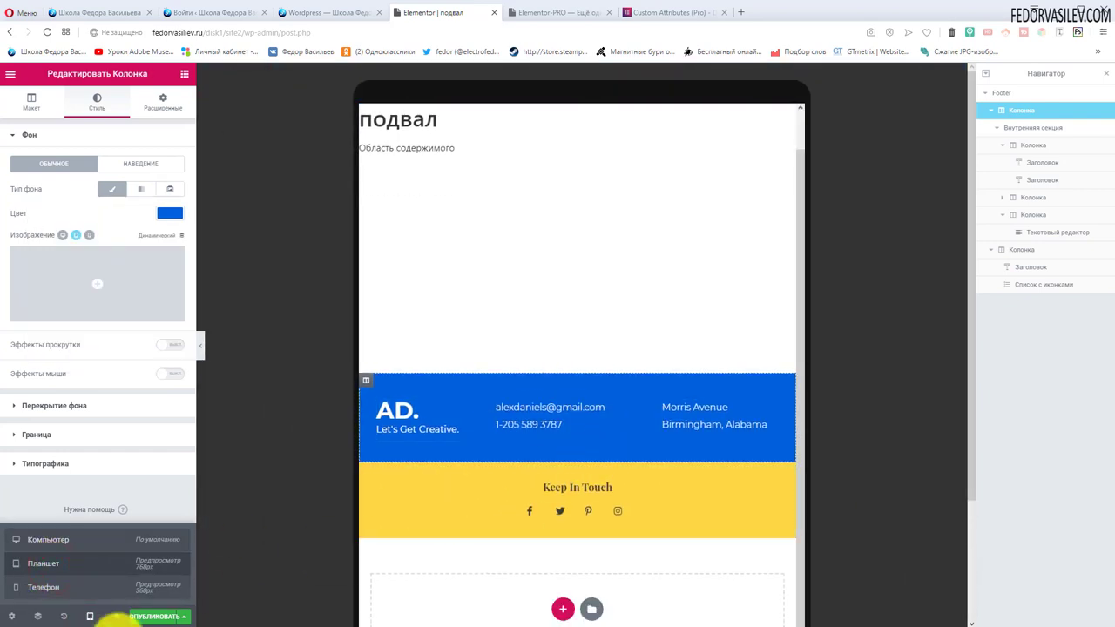
pyautogui.click(52, 585)
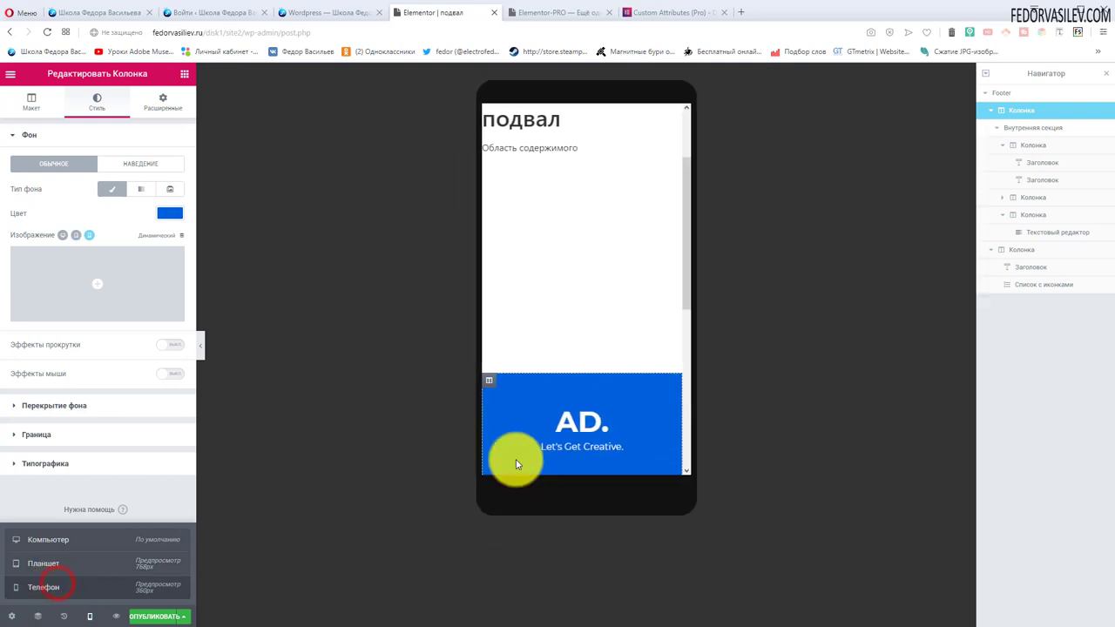
pyautogui.scroll(-3, 589, 350)
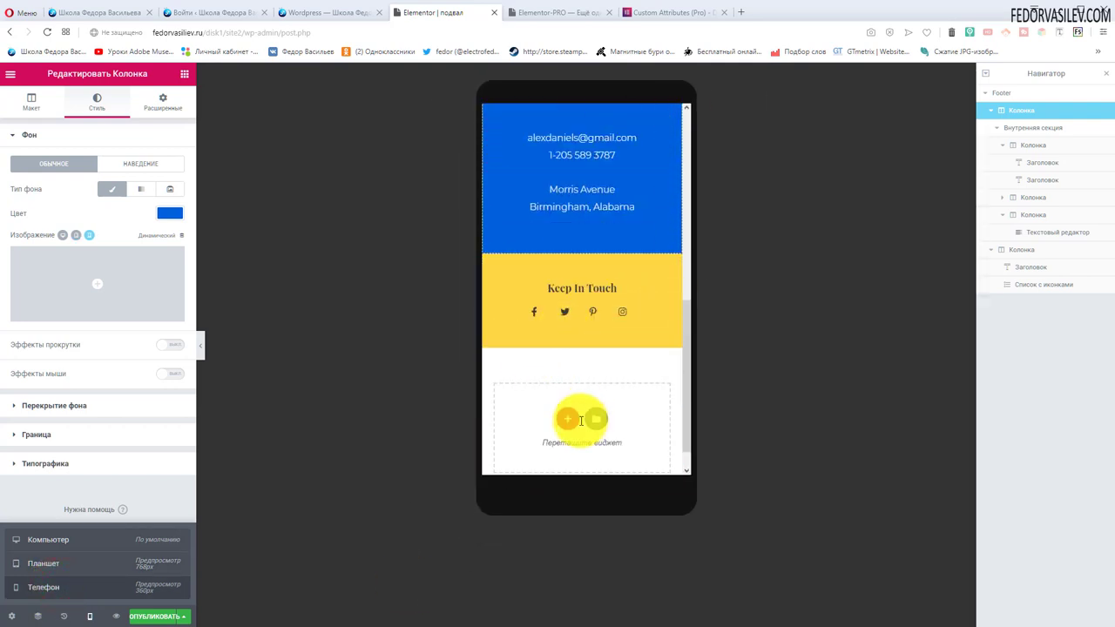
pyautogui.scroll(1, 577, 410)
pyautogui.scroll(1, 571, 348)
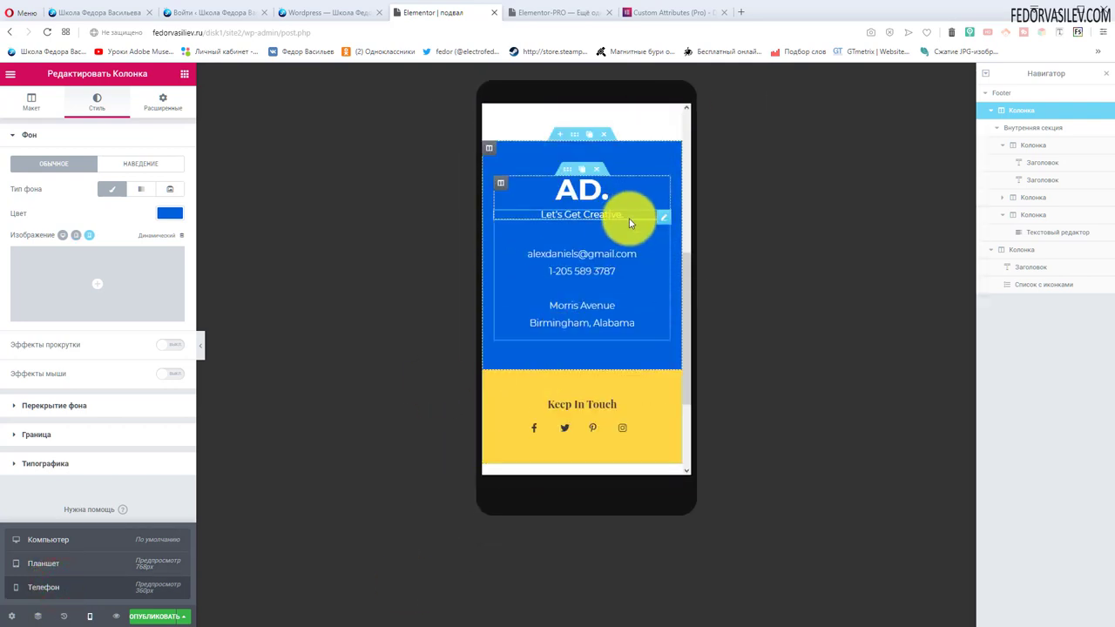
pyautogui.scroll(-2, 557, 313)
pyautogui.scroll(1, 585, 338)
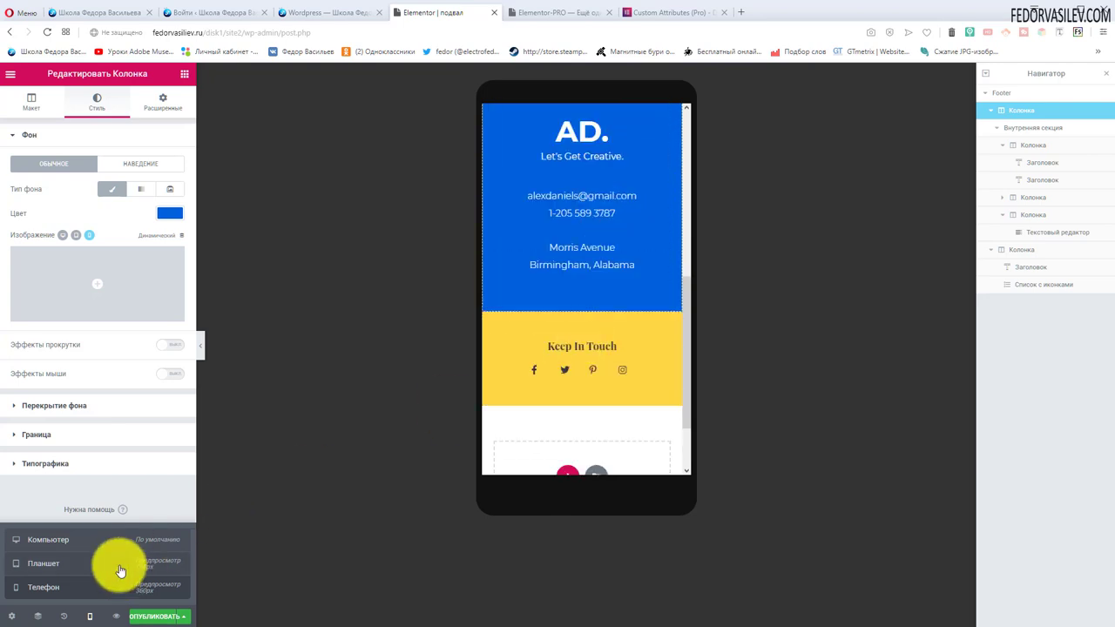
pyautogui.click(91, 541)
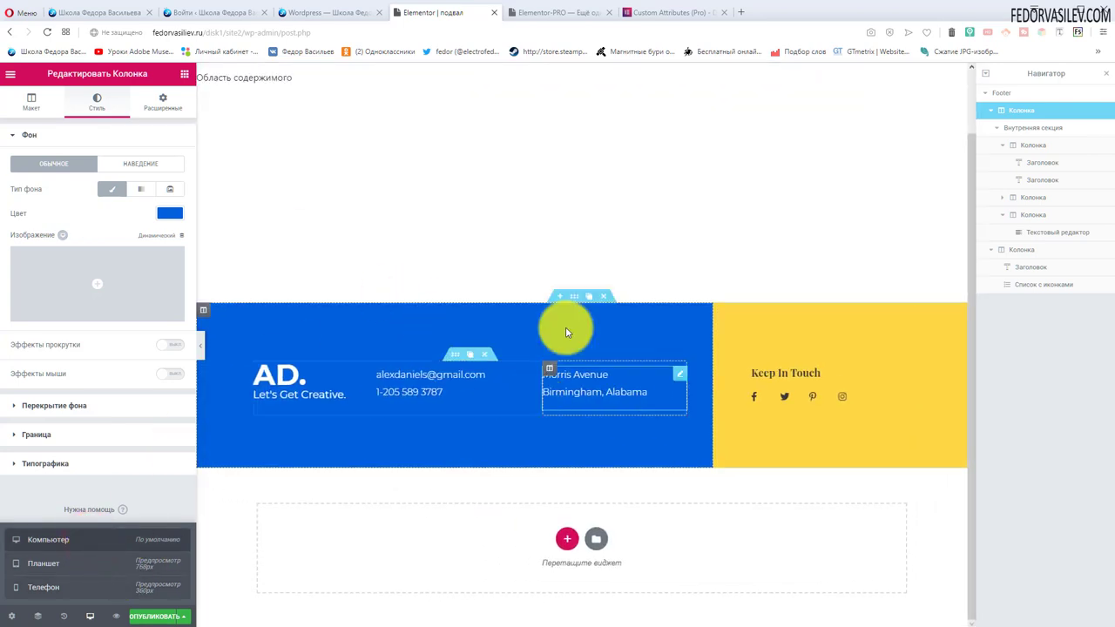
# - Publish the footer template with a display condition that includes the entire site (Весь сайт)
pyautogui.click(146, 617)
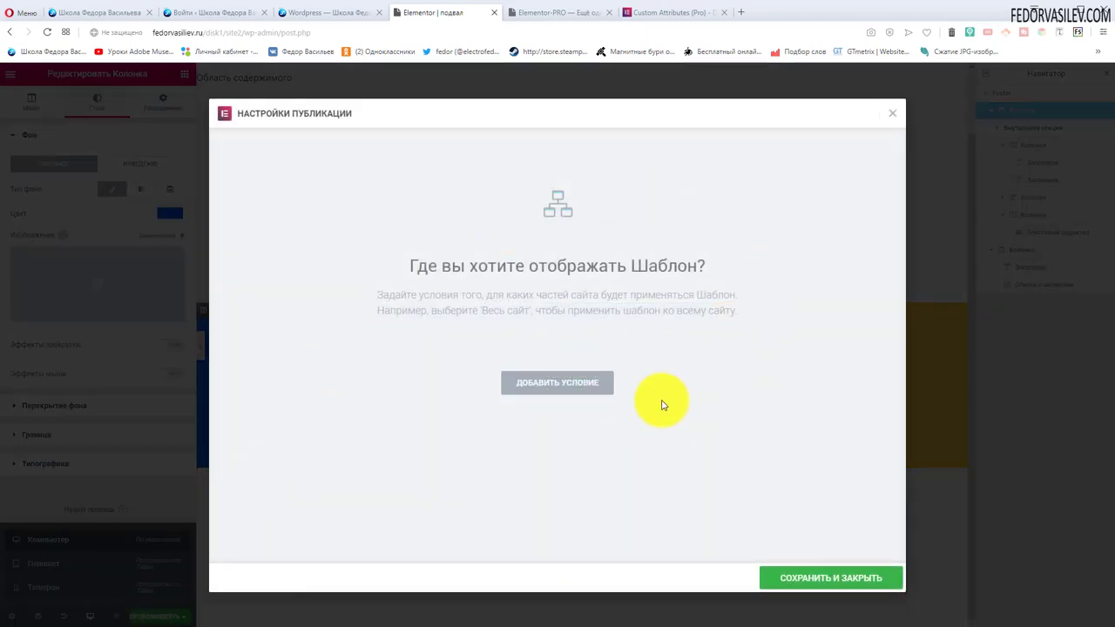
pyautogui.click(580, 387)
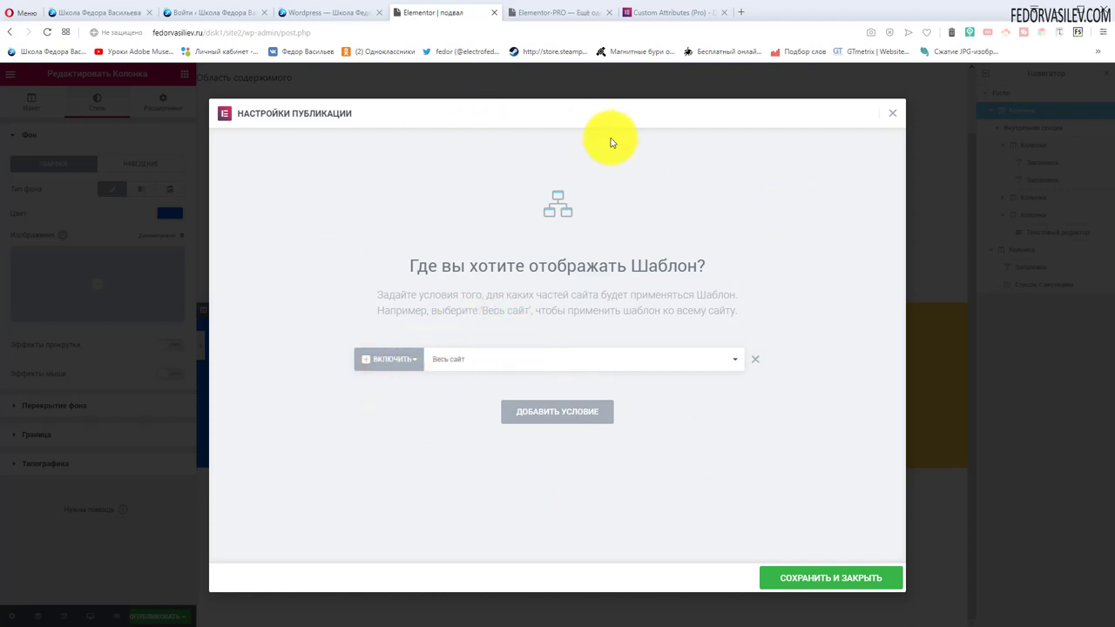
pyautogui.click(830, 580)
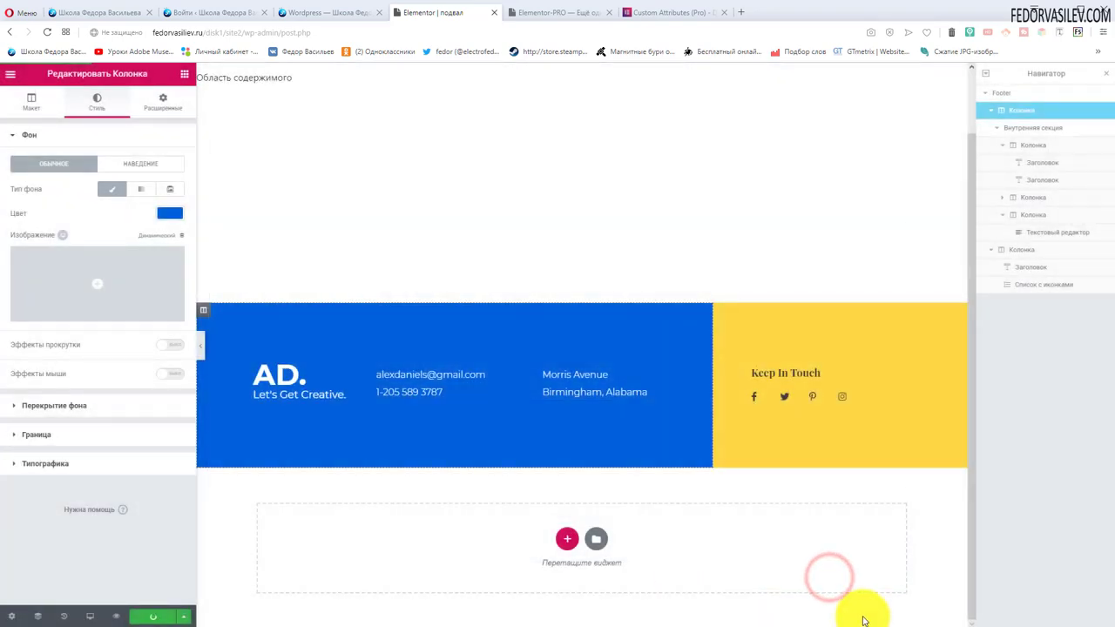
# - Switch to the site's live home page, reload it and examine the footer beneath the page content
pyautogui.hotkey('ctrl', 'Tab')
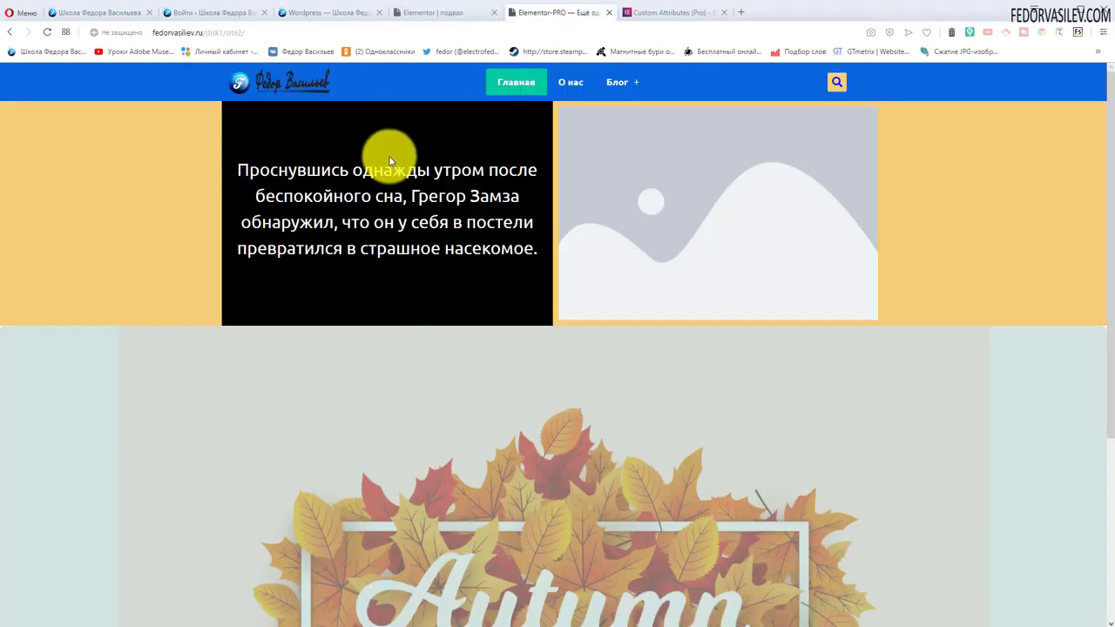
pyautogui.scroll(-3, 538, 270)
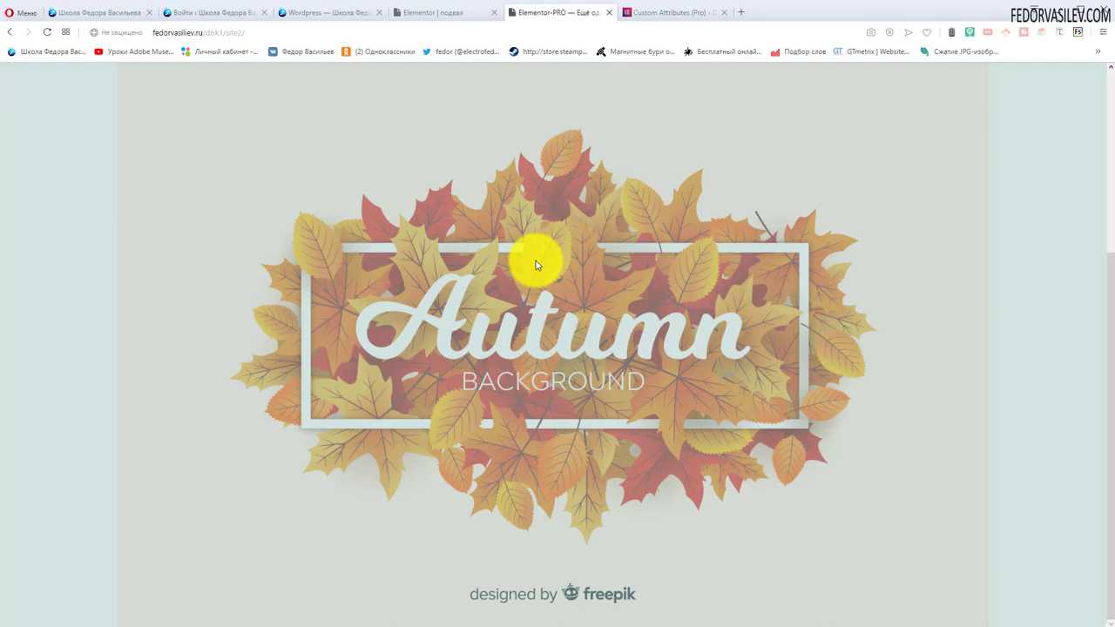
pyautogui.scroll(3, 836, 523)
pyautogui.scroll(-3, 796, 500)
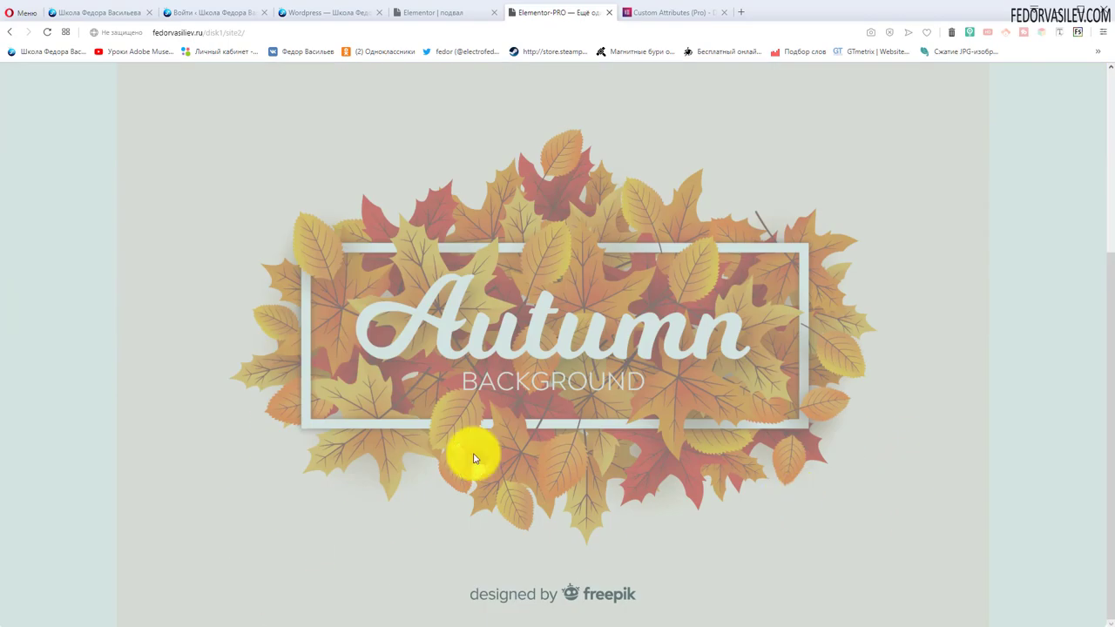
pyautogui.click(48, 32)
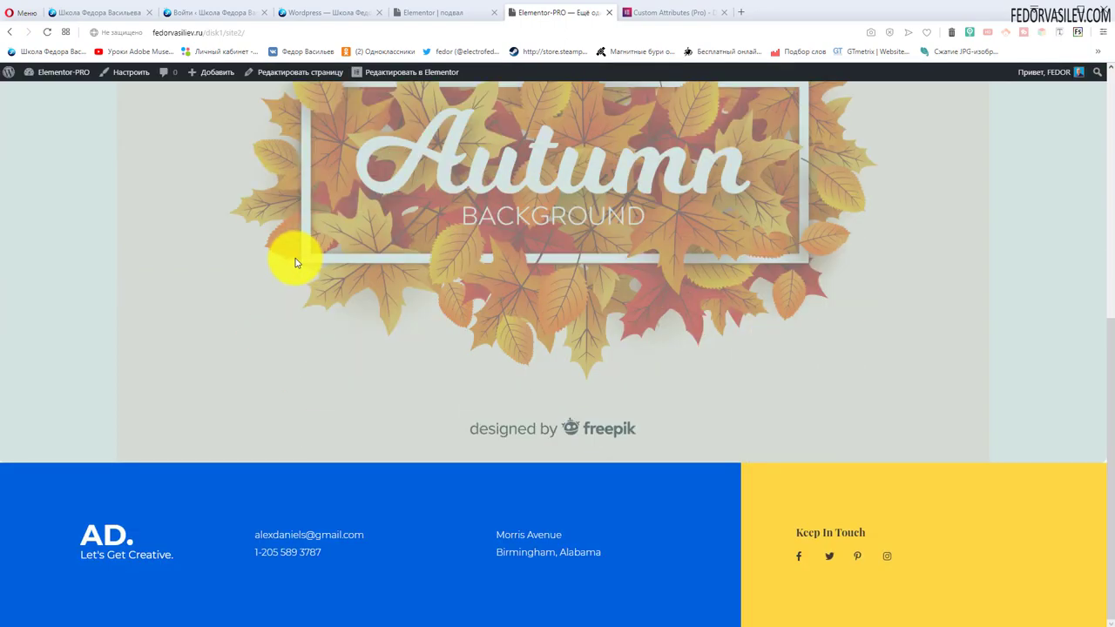
pyautogui.scroll(2, 487, 366)
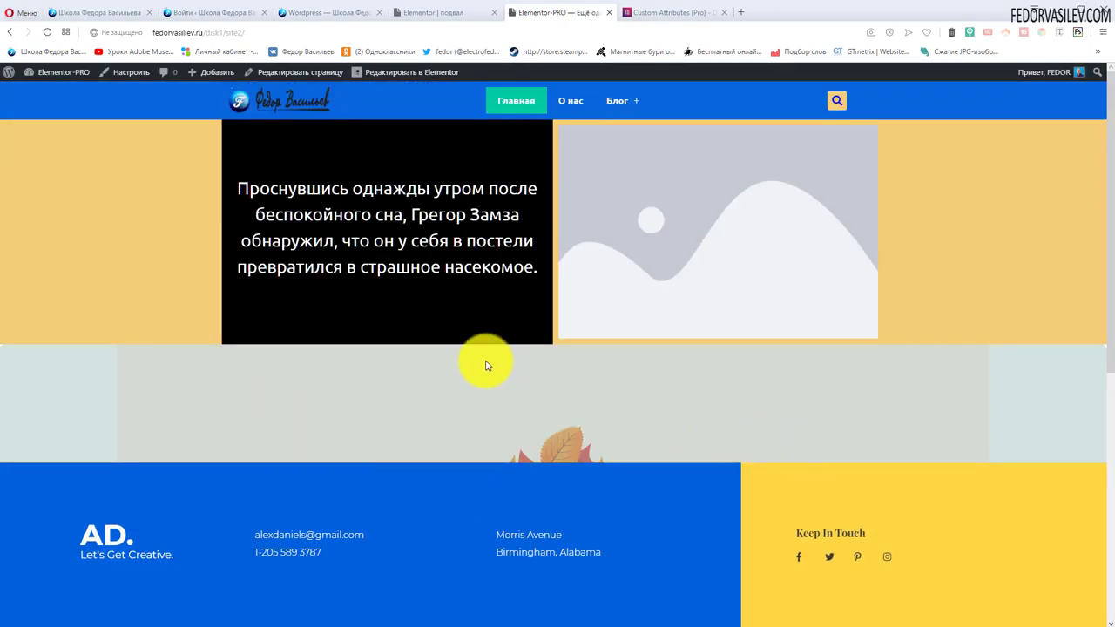
pyautogui.scroll(-3, 342, 348)
pyautogui.scroll(3, 348, 309)
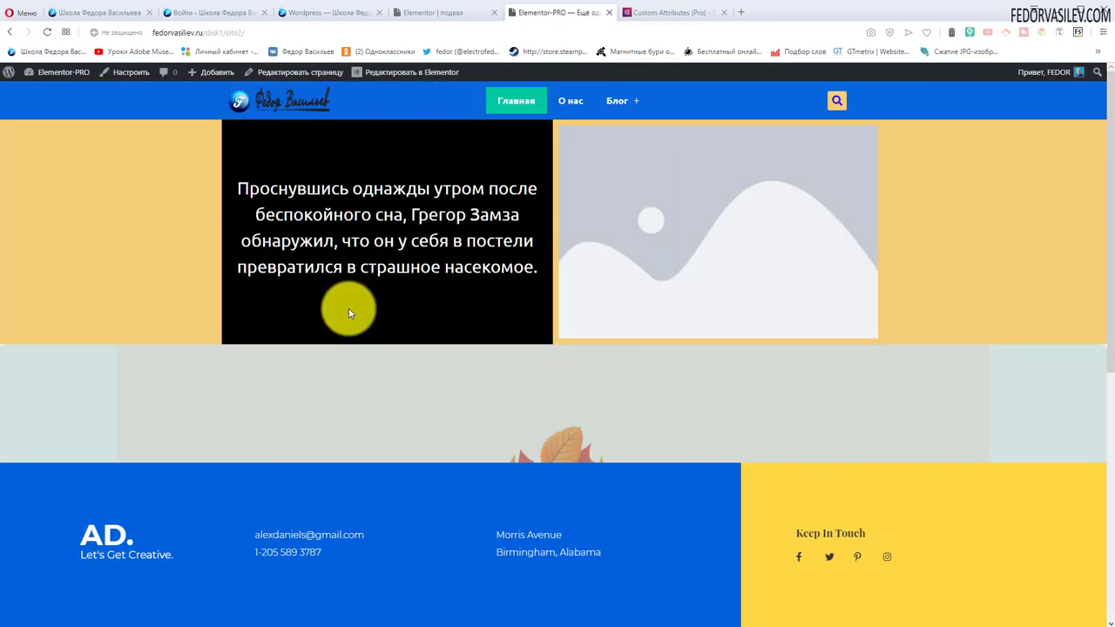
pyautogui.scroll(-3, 348, 309)
pyautogui.scroll(3, 339, 349)
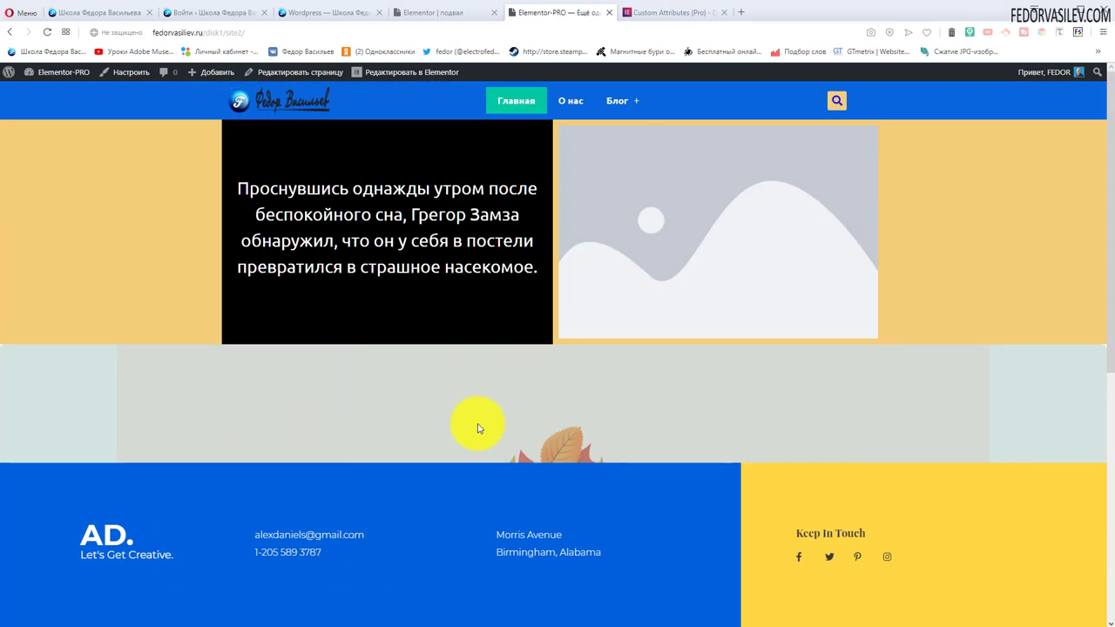
pyautogui.scroll(-3, 445, 440)
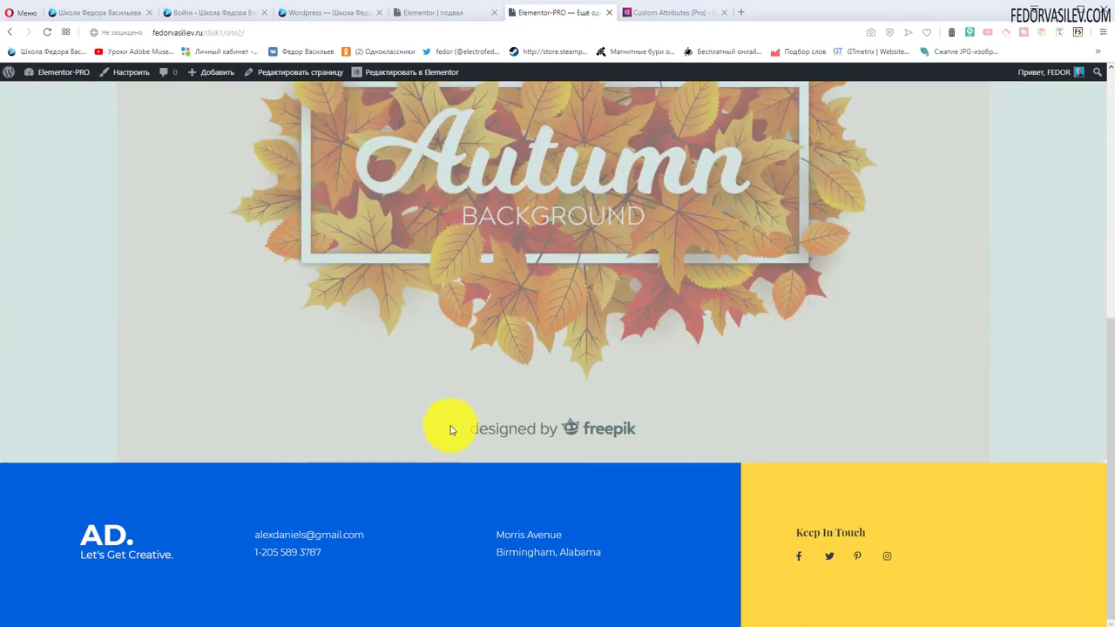
pyautogui.scroll(3, 452, 428)
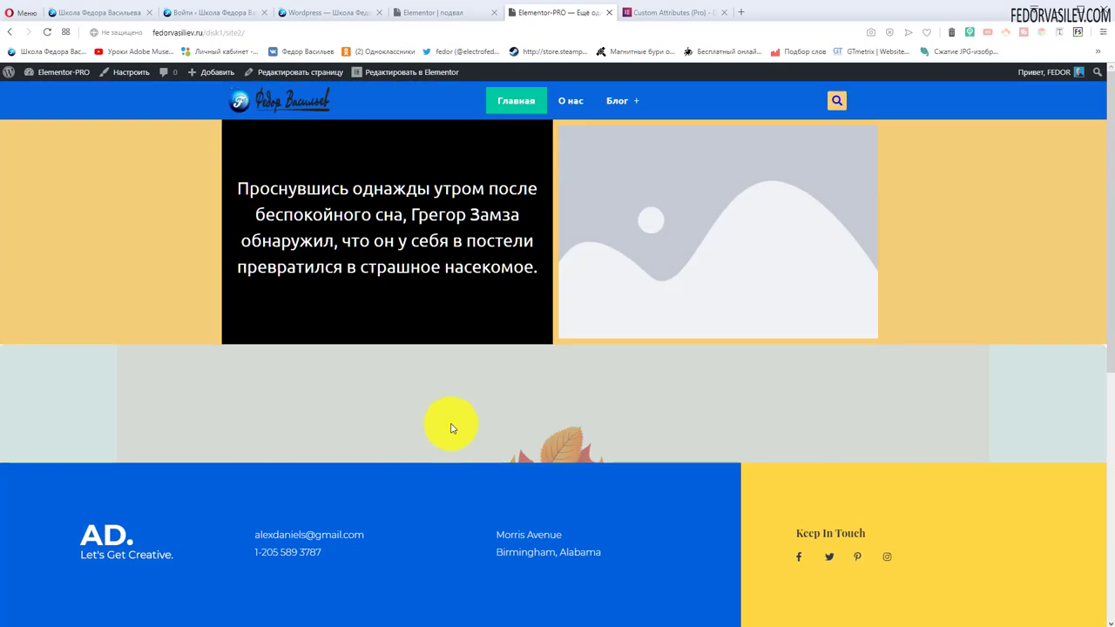
# - Check the footer on the О нас page and on the blog's Joomla category page
pyautogui.click(568, 103)
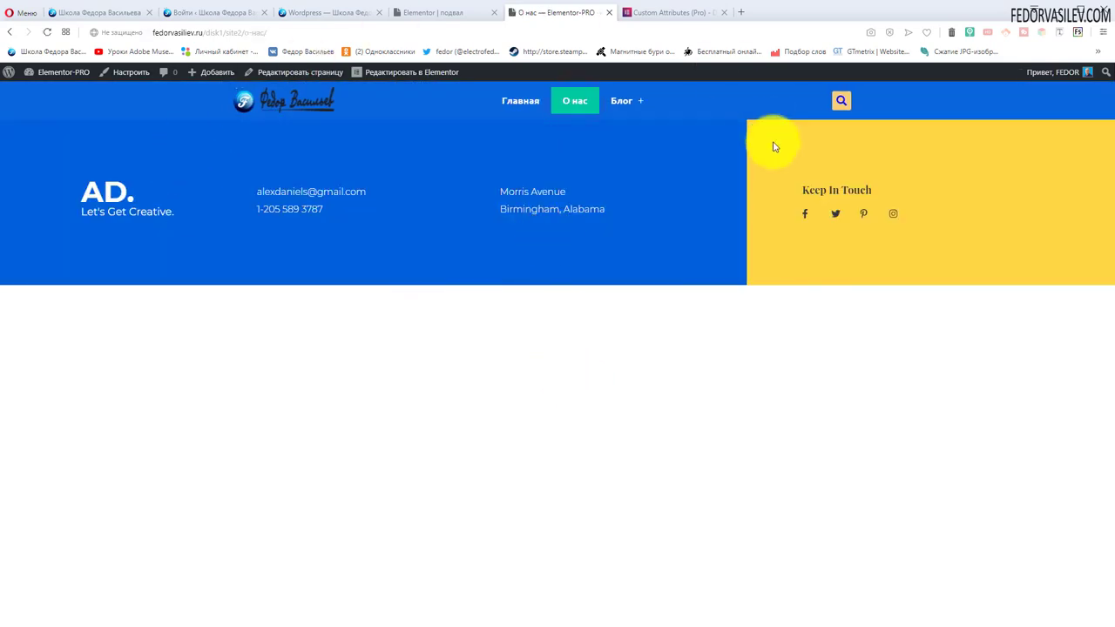
pyautogui.click(624, 102)
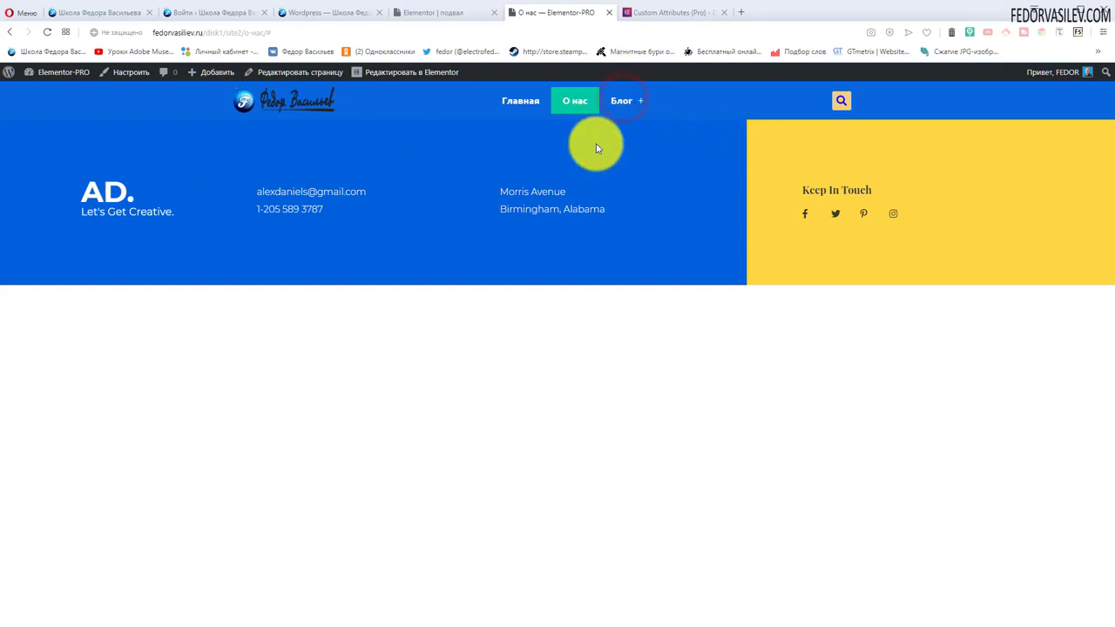
pyautogui.click(627, 133)
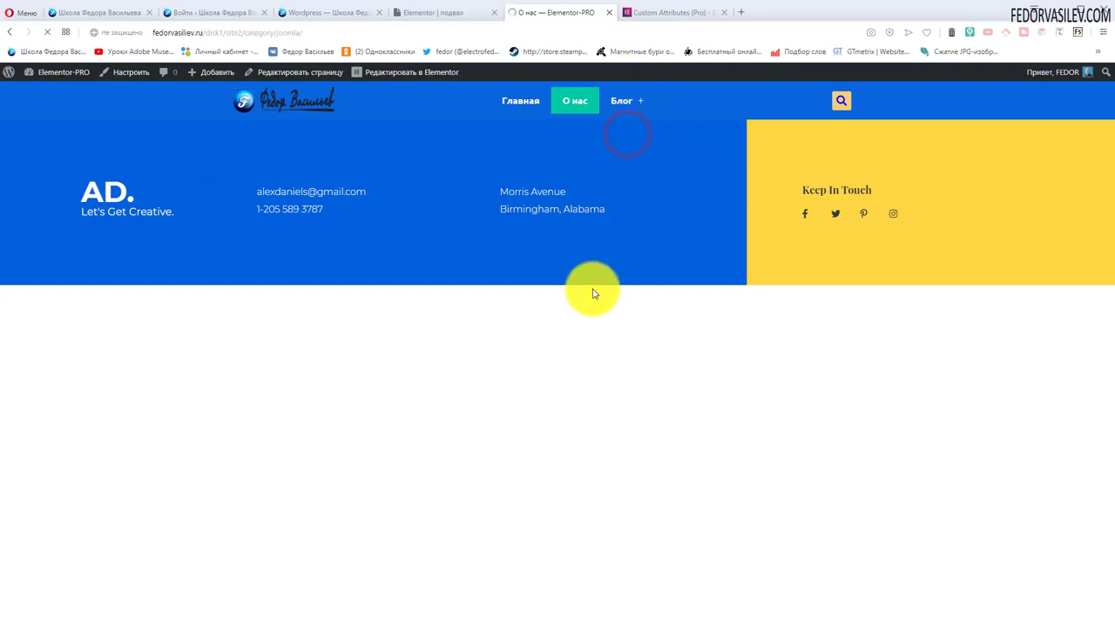
pyautogui.scroll(-5, 505, 249)
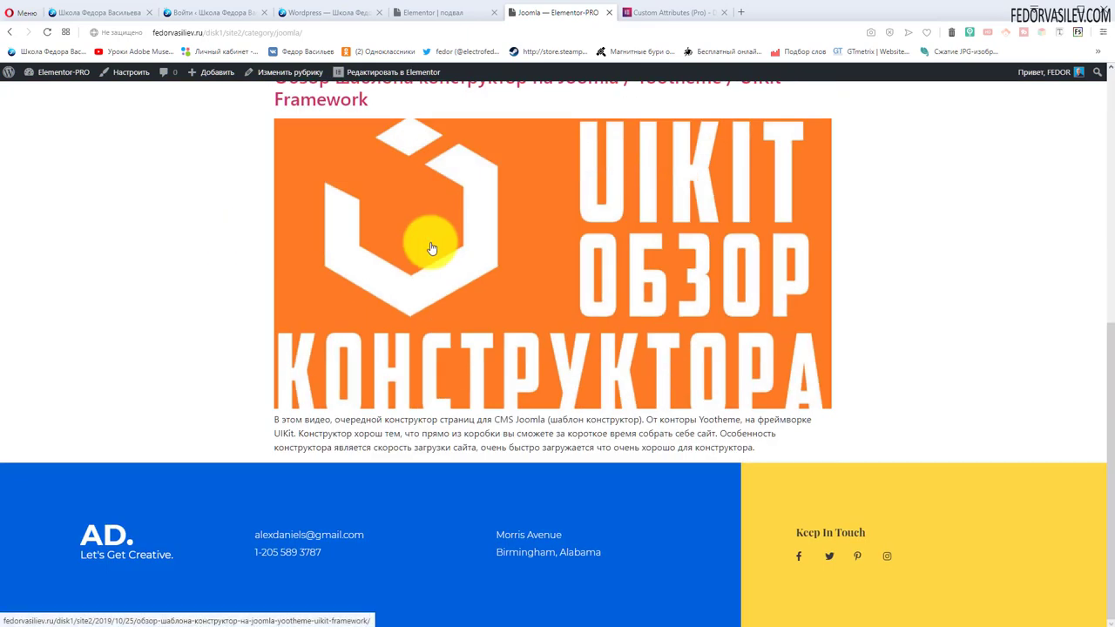
# - Return to the footer template in Elementor, set the footer section's sticky motion effect (Прилипать) to Нет, and update the template
pyautogui.scroll(5, 431, 249)
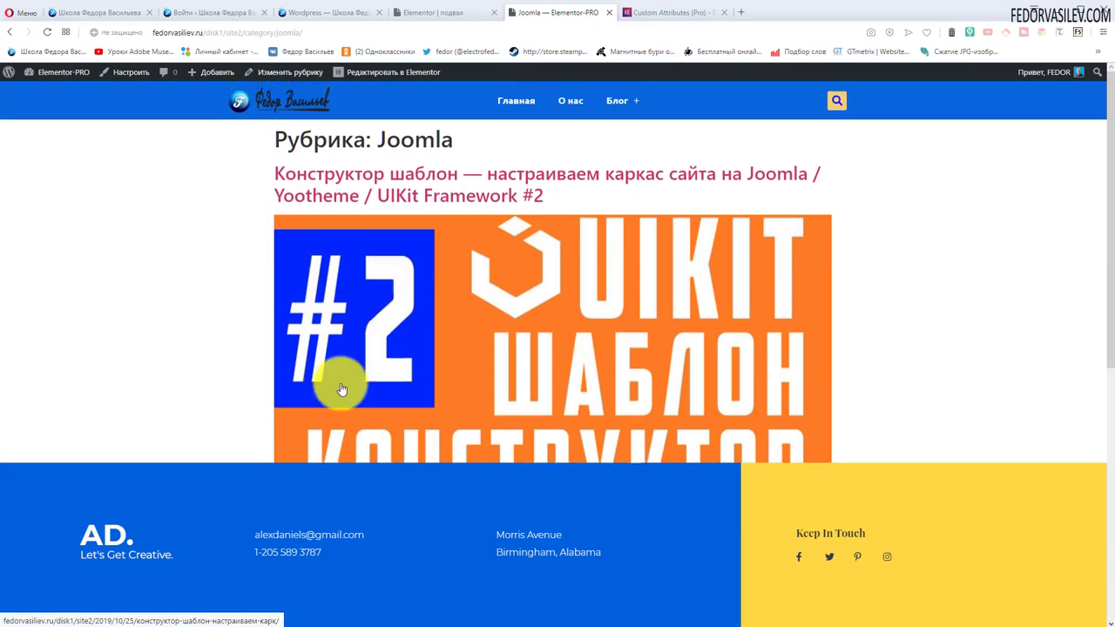
pyautogui.click(457, 16)
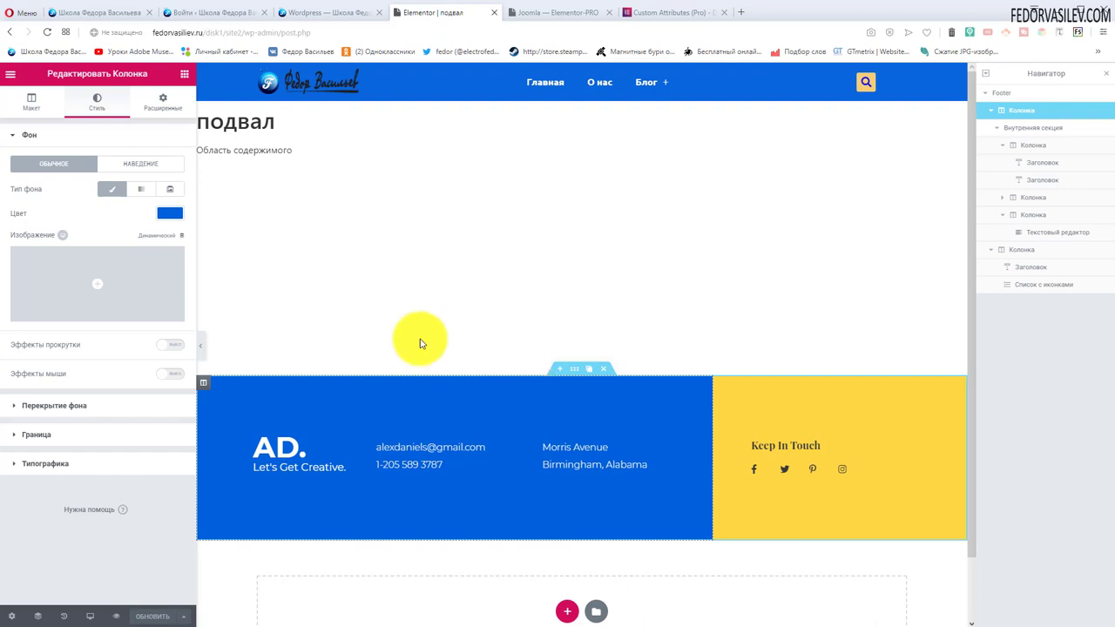
pyautogui.click(575, 373)
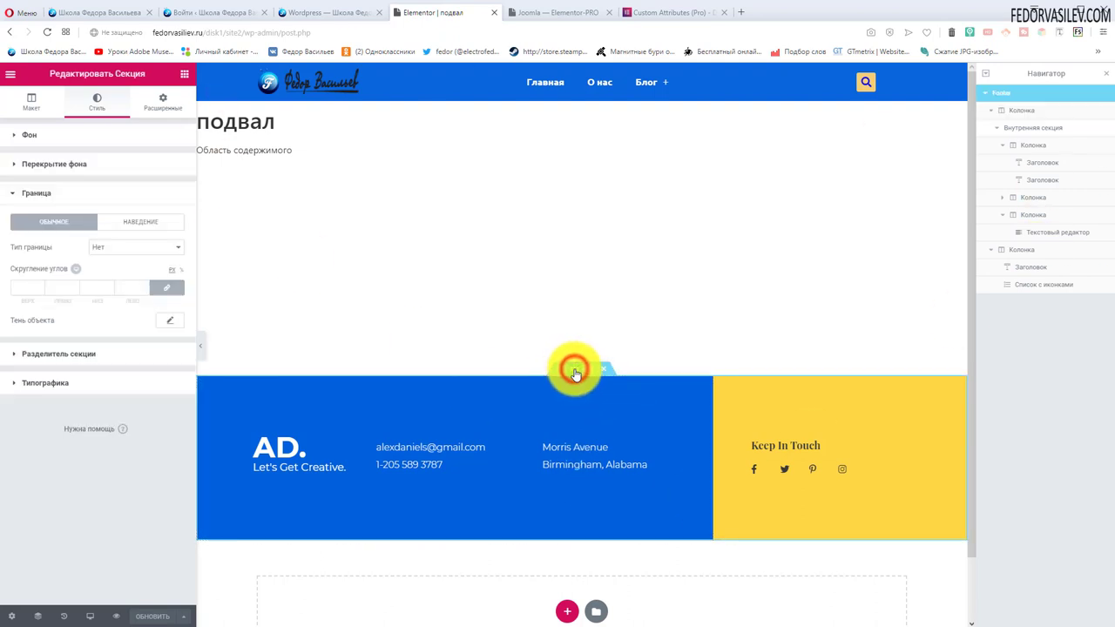
pyautogui.click(162, 103)
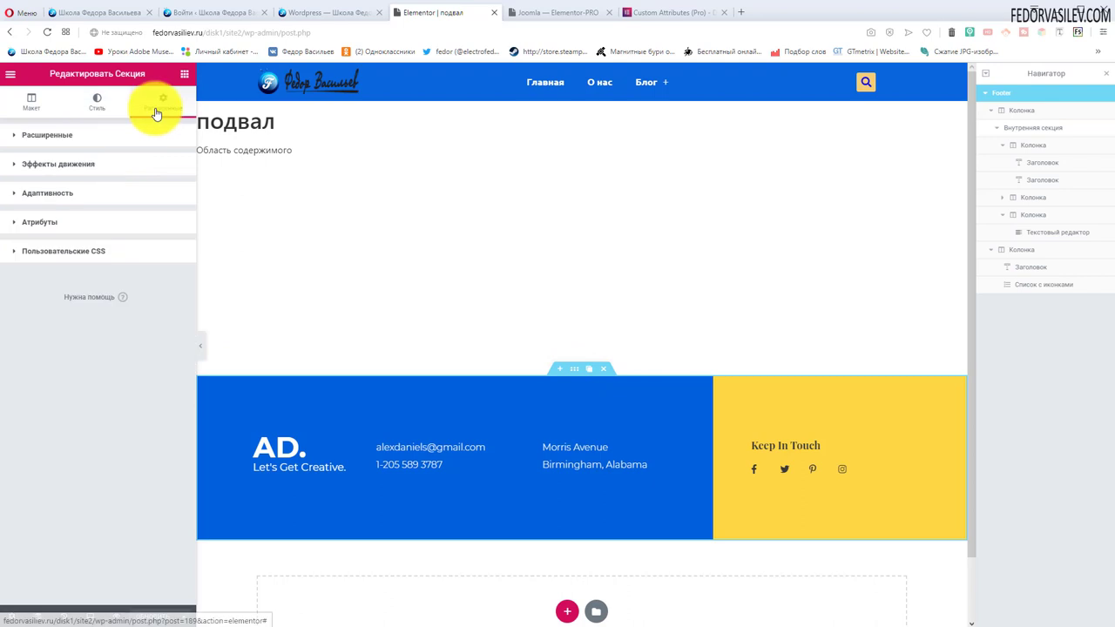
pyautogui.click(81, 164)
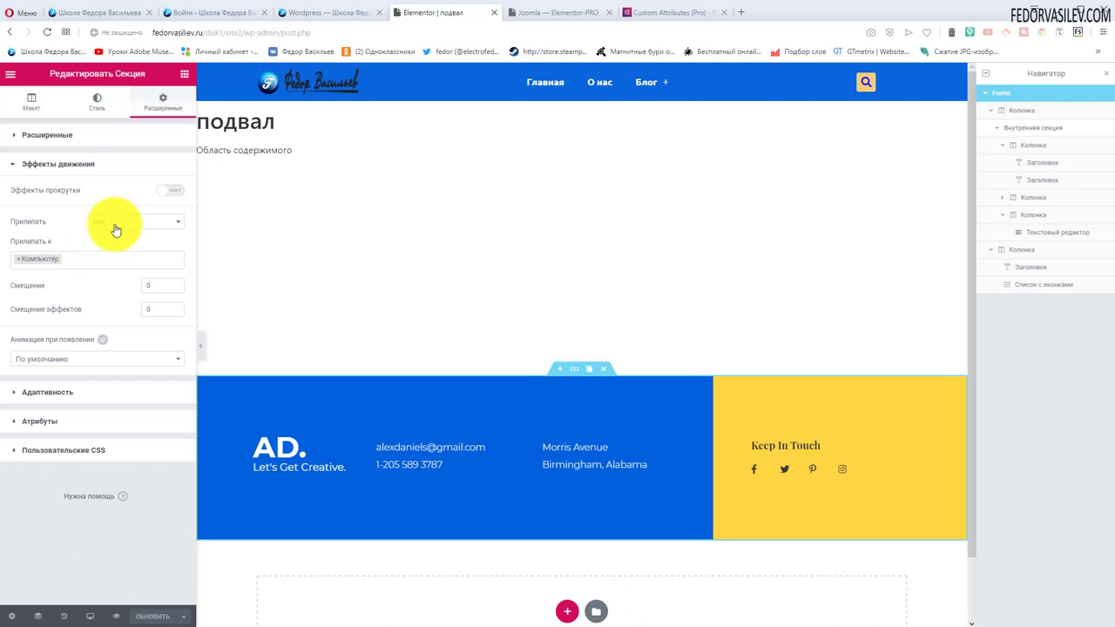
pyautogui.click(116, 234)
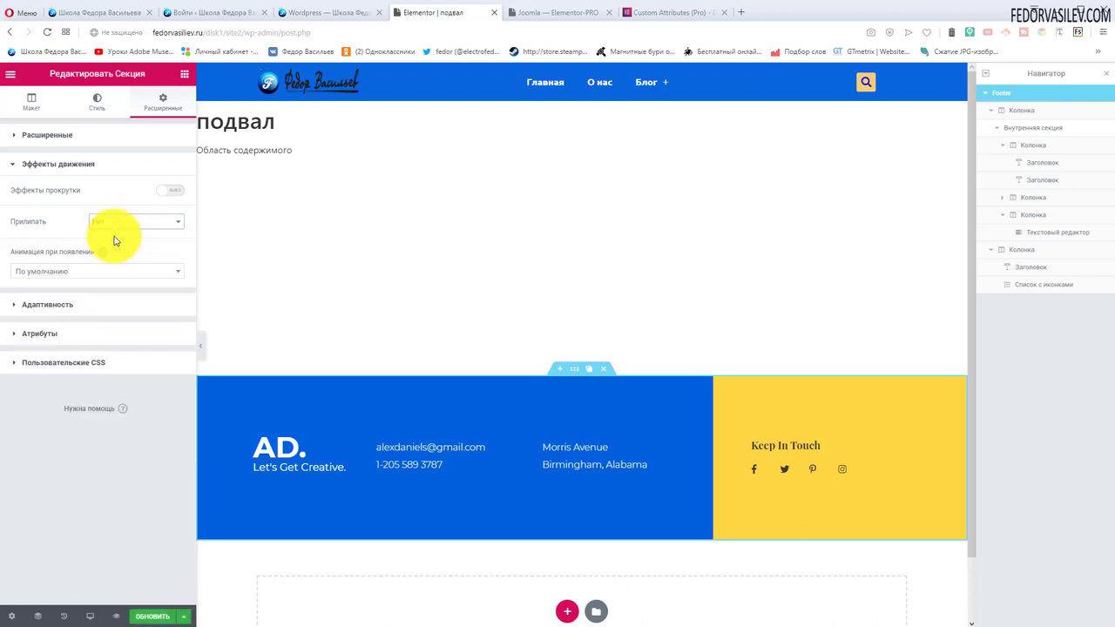
# - Reload the live Joomla category page and check how the footer behaves while scrolling between the page's start and end
pyautogui.click(558, 13)
pyautogui.scroll(-5, 74, 214)
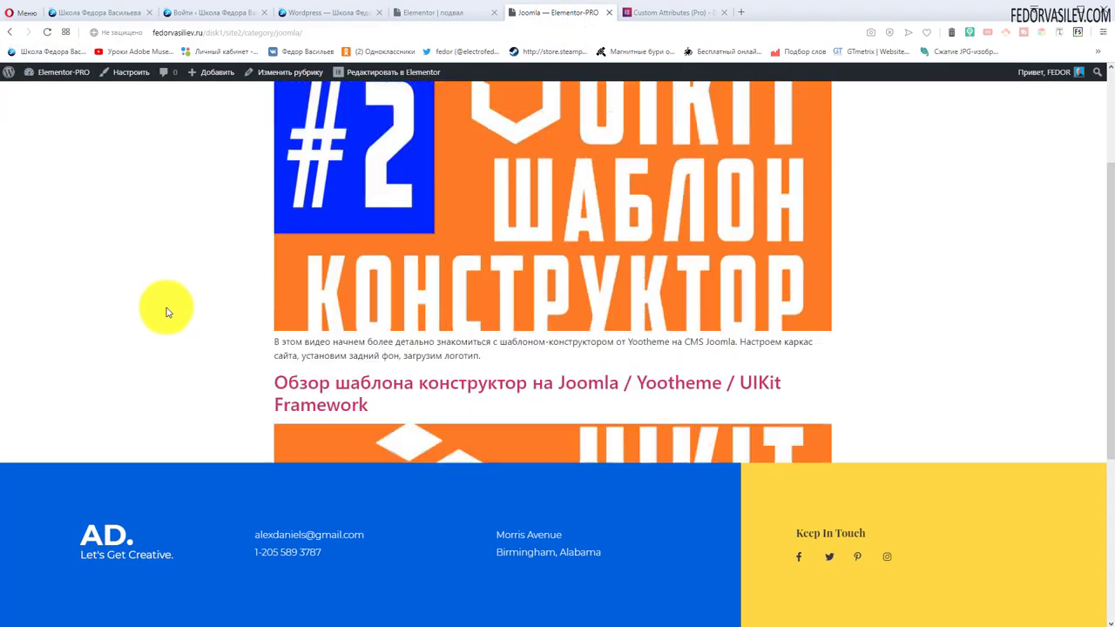
pyautogui.scroll(4, 107, 240)
pyautogui.click(46, 33)
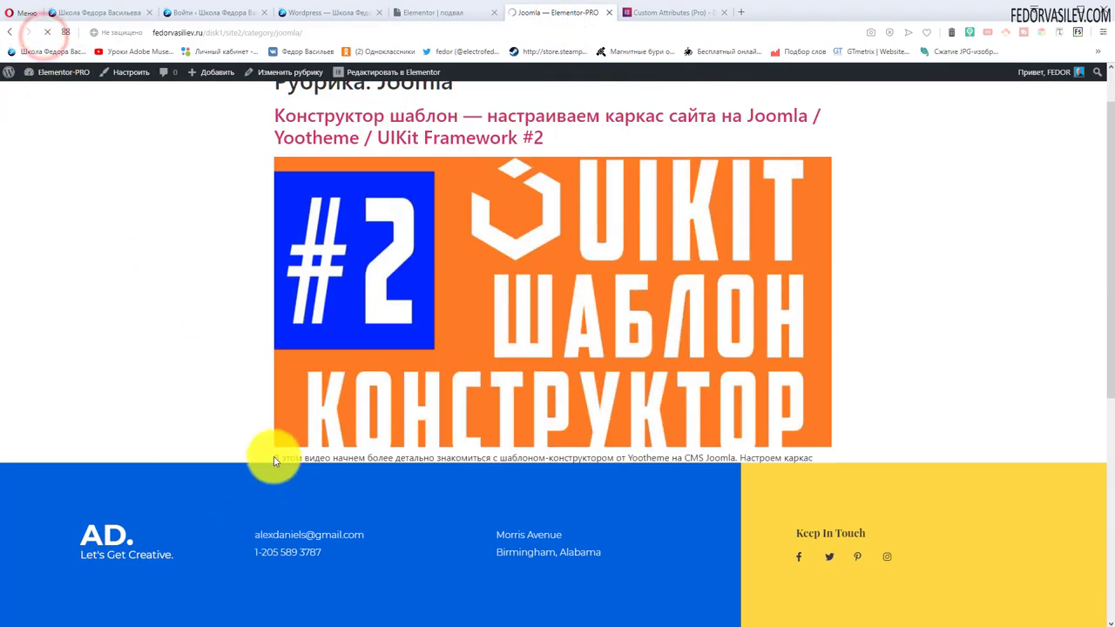
pyautogui.scroll(-5, 235, 399)
pyautogui.scroll(5, 232, 403)
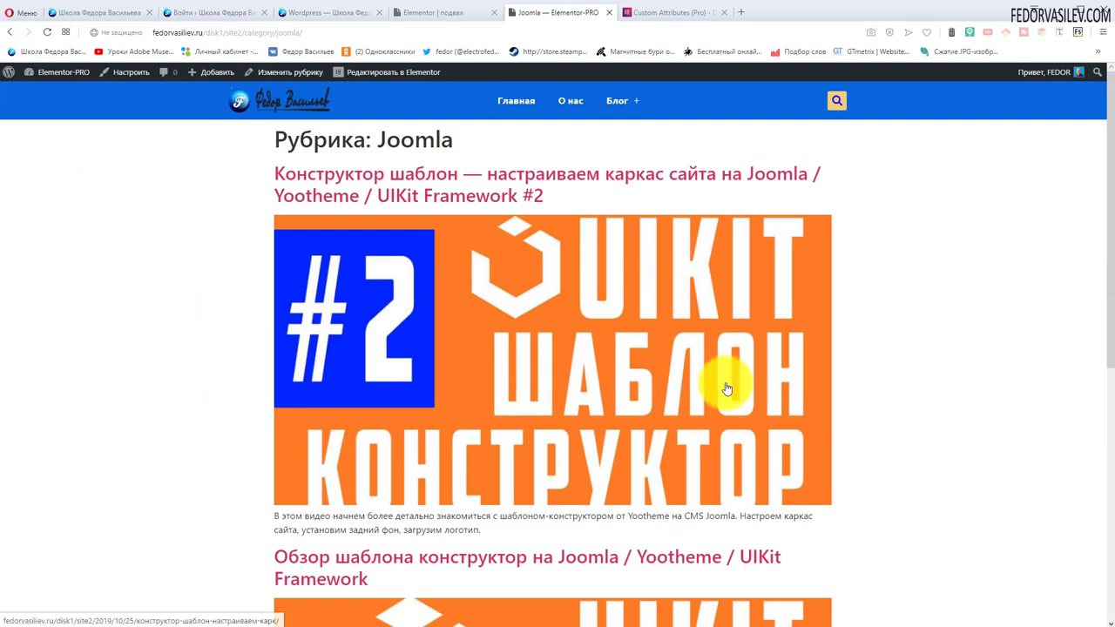
pyautogui.scroll(-5, 722, 448)
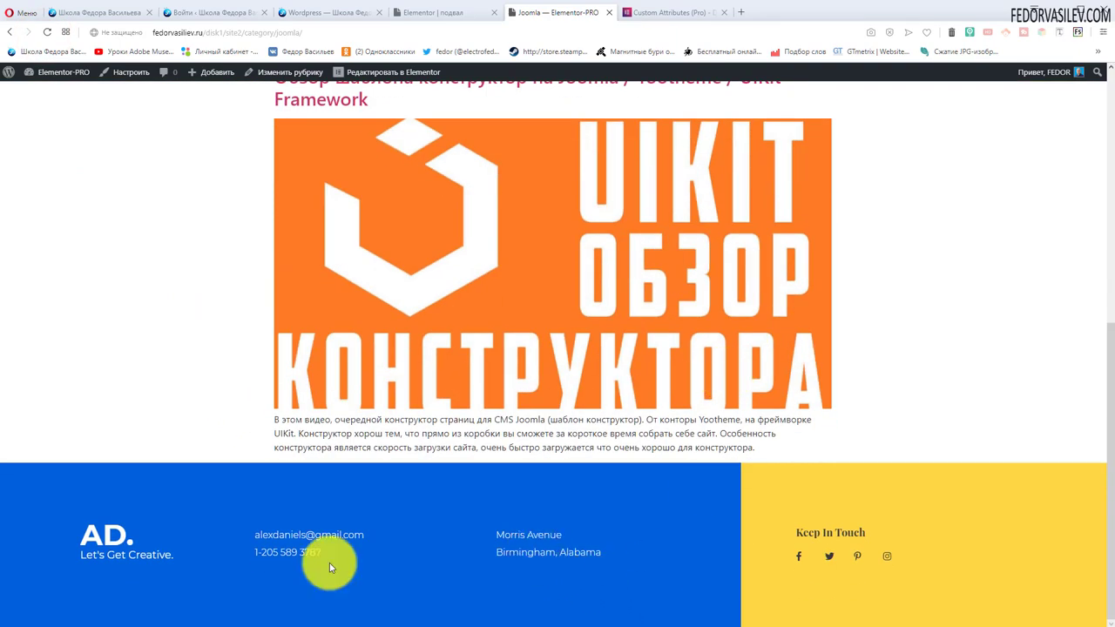
pyautogui.scroll(5, 622, 393)
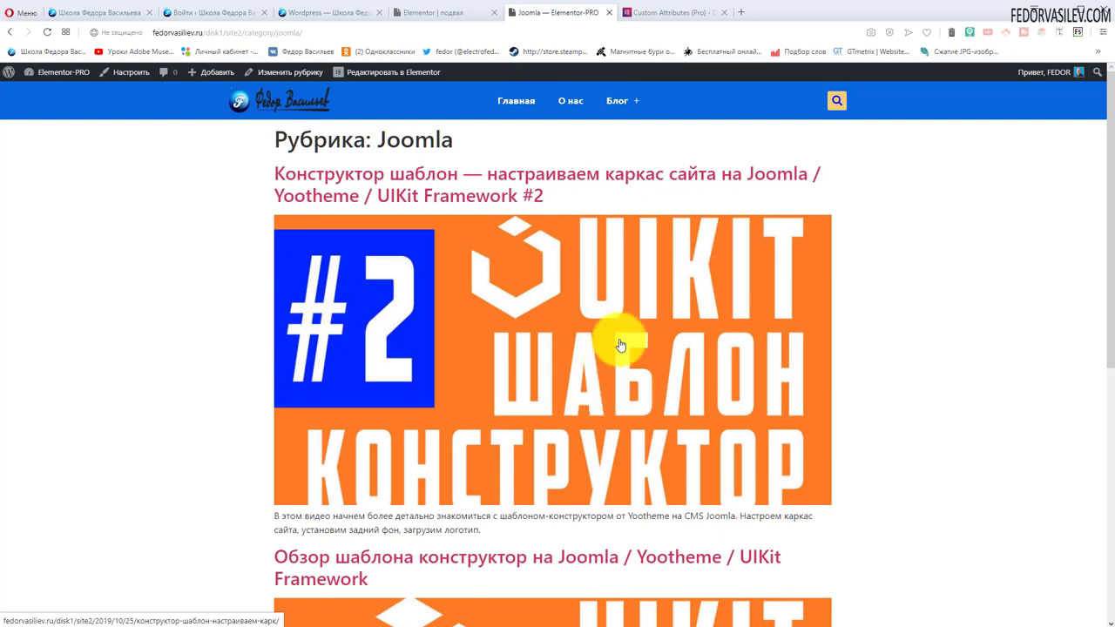
pyautogui.scroll(-5, 621, 345)
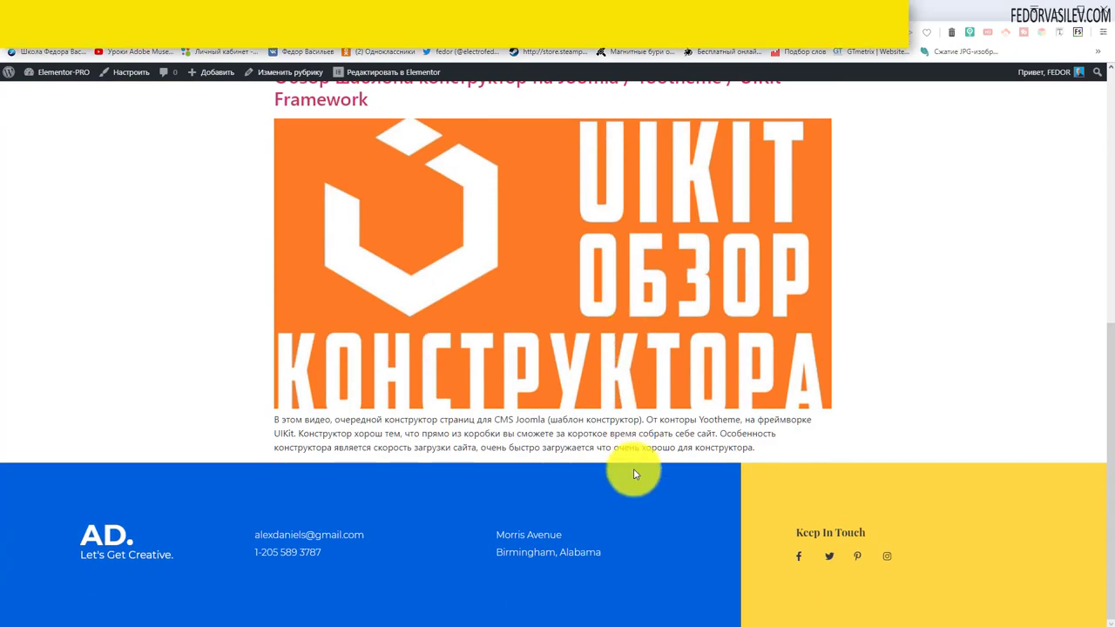